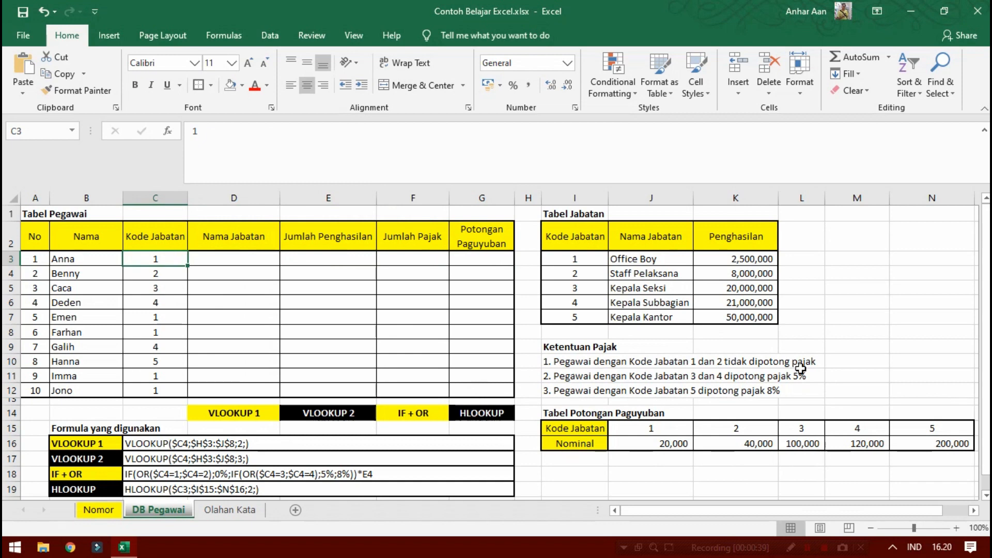
Begin a VLOOKUP formula in D3 under Nama Jabatan, using $C3 with its column locked as the lookup value.
{"action": "left_click", "coordinate": [416, 270]}
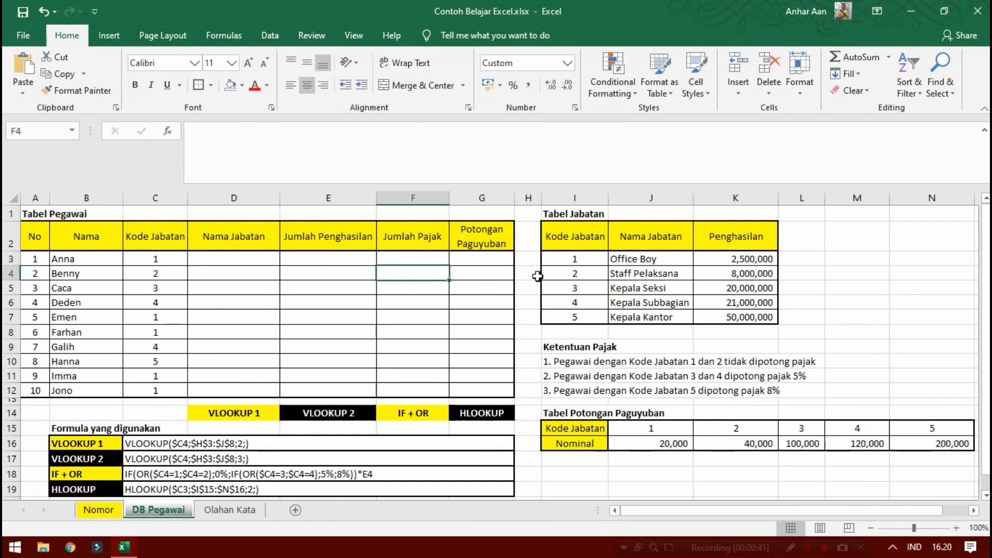
{"action": "left_click", "coordinate": [260, 258]}
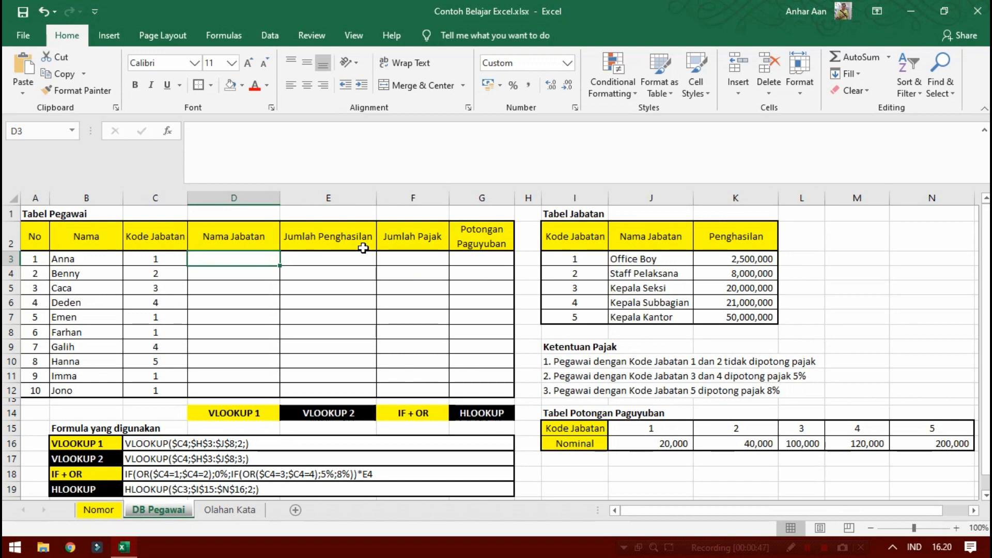
{"action": "type", "text": "="}
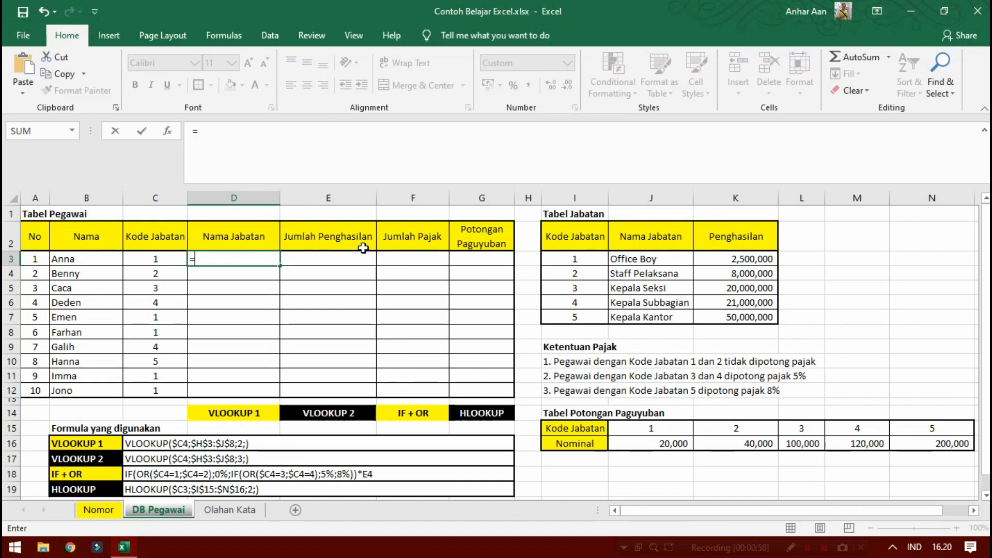
{"action": "type", "text": "vlo"}
{"action": "key", "text": "Tab"}
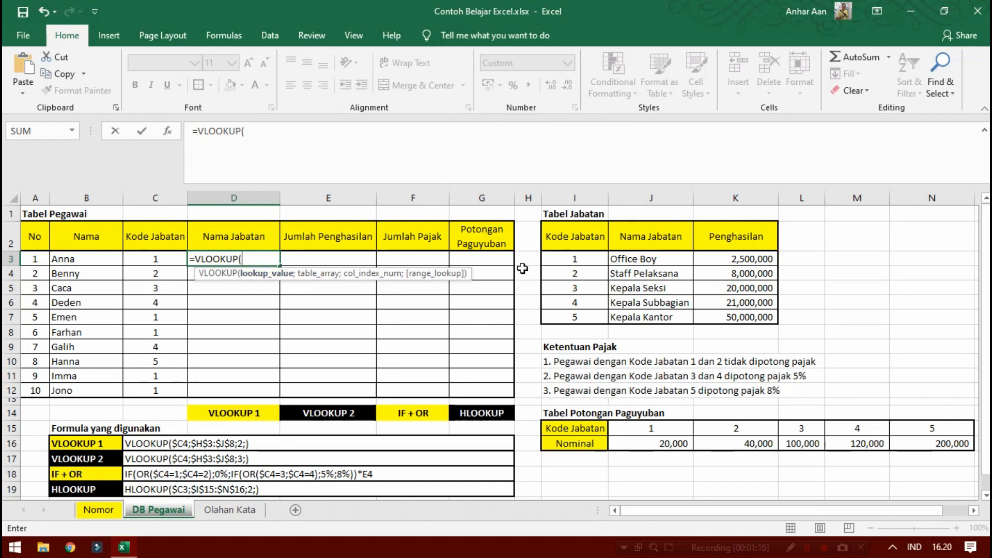
{"action": "key", "text": "Left"}
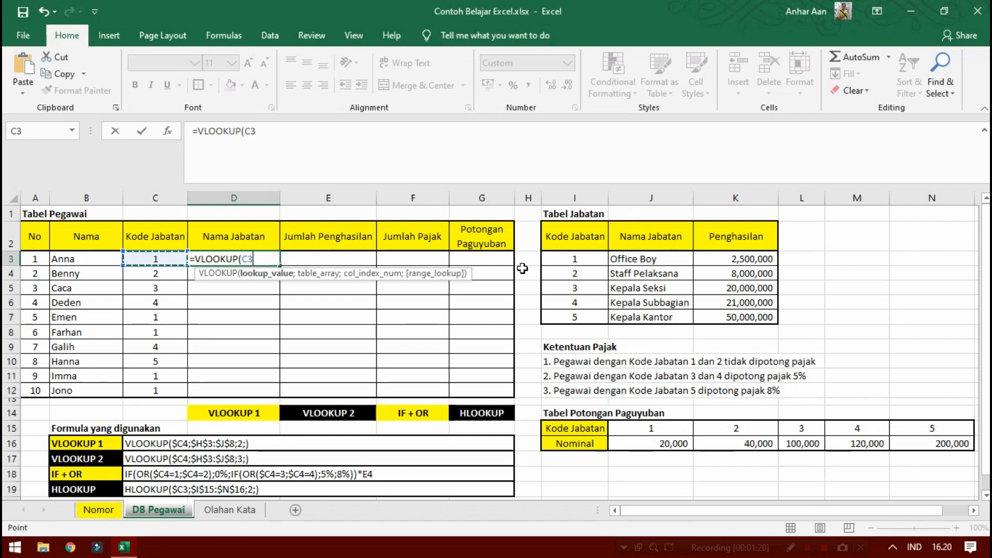
{"action": "key", "text": "F4"}
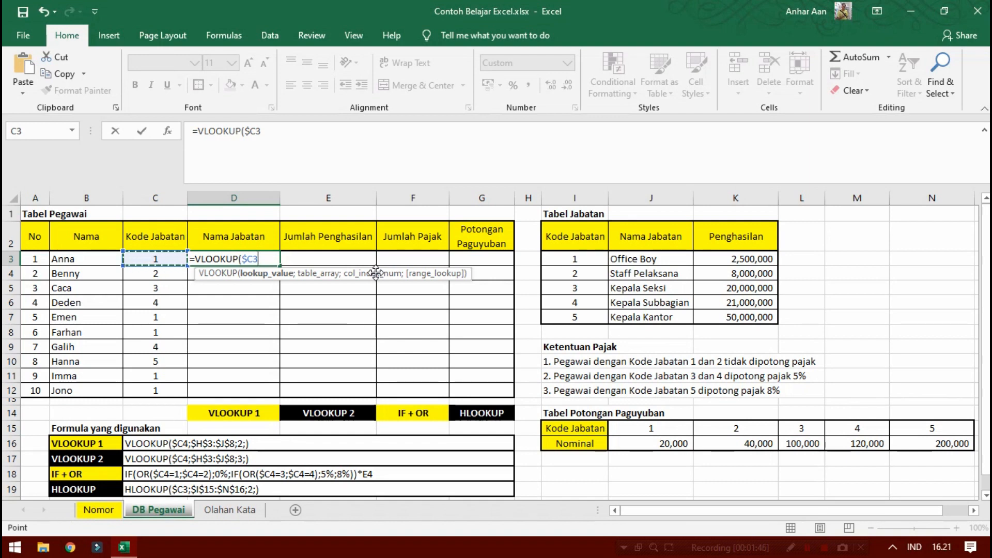
{"action": "type", "text": ";"}
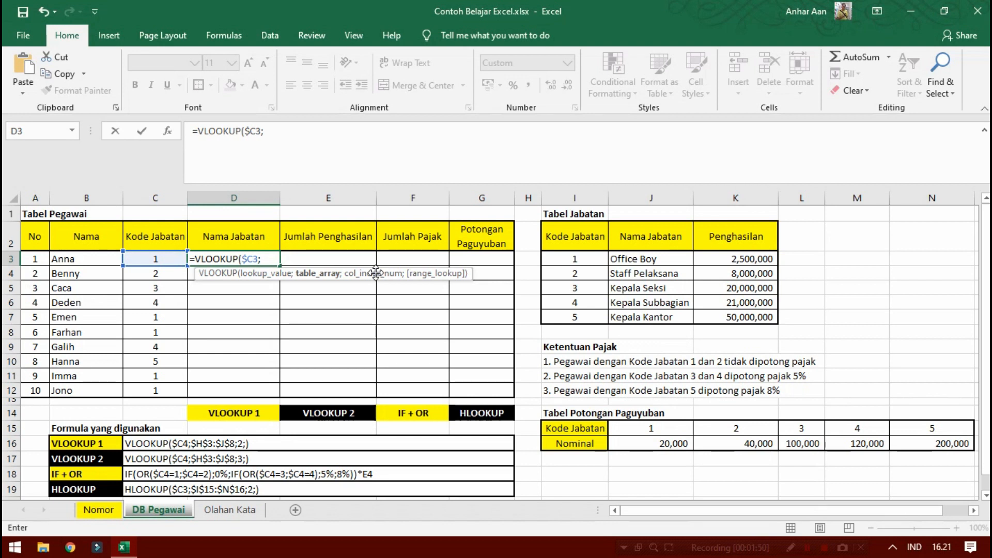
Set the VLOOKUP table array to the whole Tabel Jabatan, headers included, as the absolute range $I$2:$K$7.
{"action": "key", "text": "Right"}
{"action": "key", "text": "Right"}
{"action": "key", "text": "Right"}
{"action": "key", "text": "Right"}
{"action": "key", "text": "Right"}
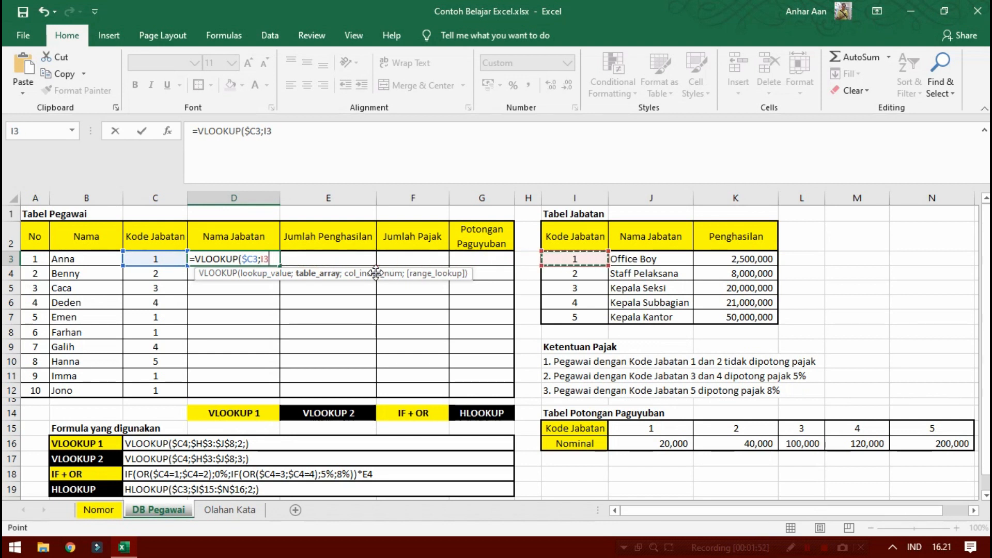
{"action": "key", "text": "Up"}
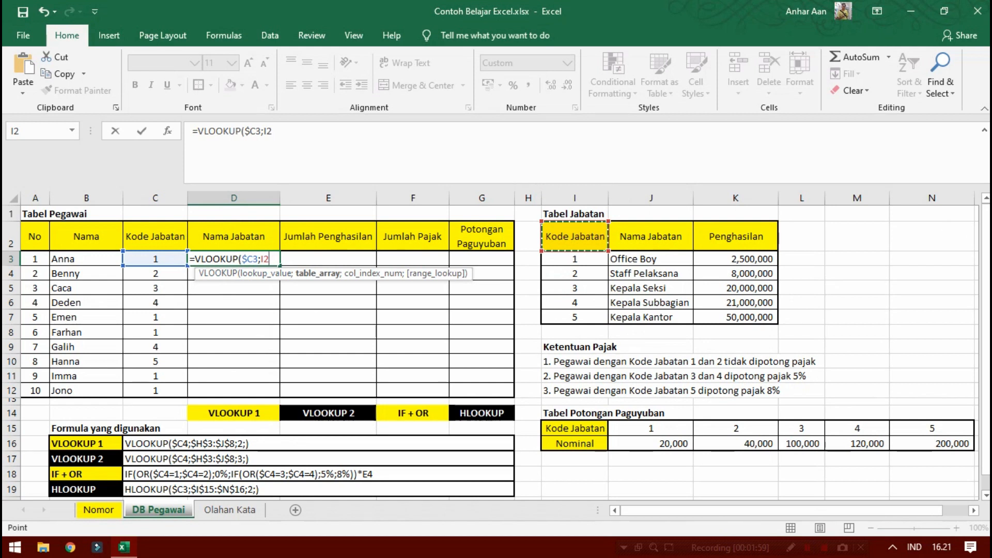
{"action": "left_click_drag", "start_coordinate": [575, 236], "coordinate": [754, 318]}
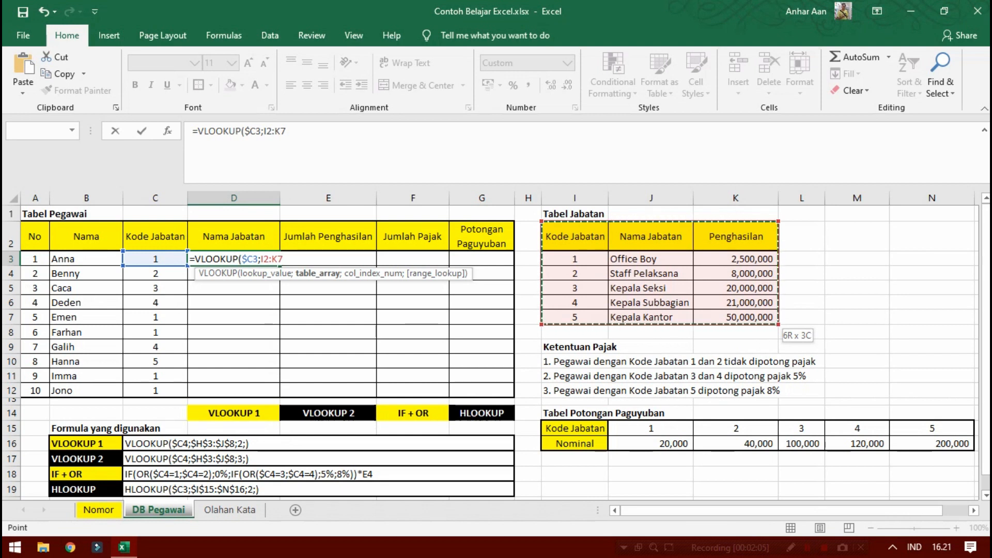
{"action": "key", "text": "F4"}
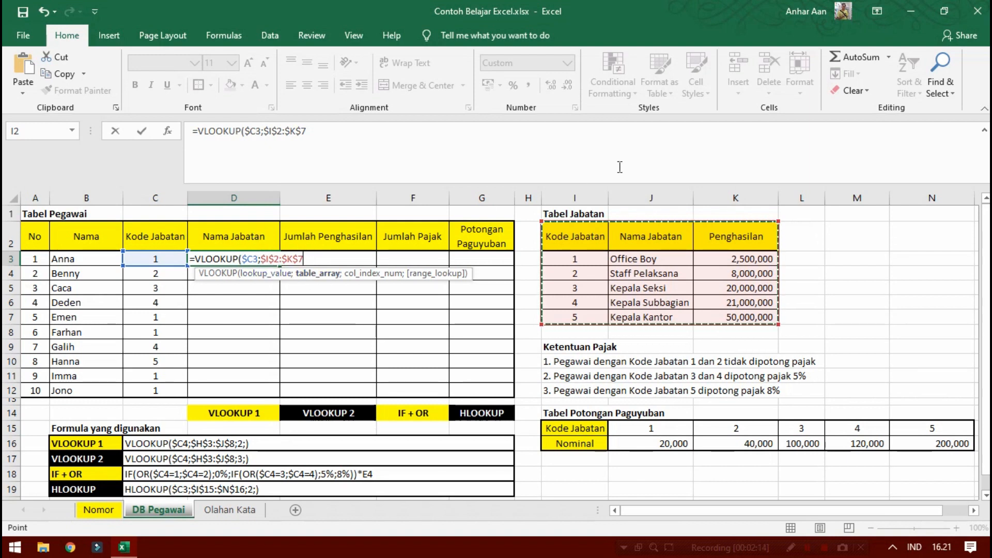
Complete the D3 formula with column index 2 and an empty range_lookup argument, as =VLOOKUP($C3;$I$2:$K$7;2;).
{"action": "type", "text": ";2"}
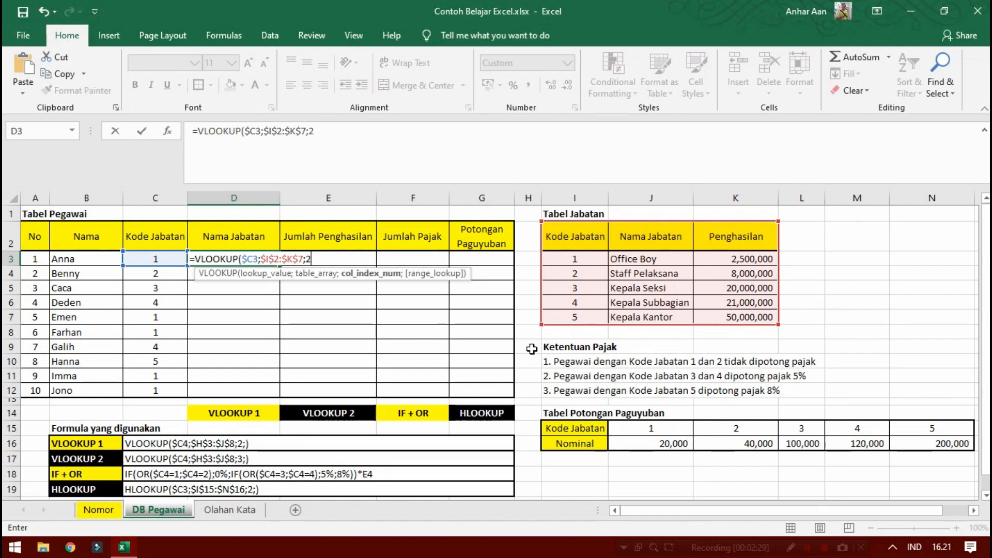
{"action": "type", "text": ";"}
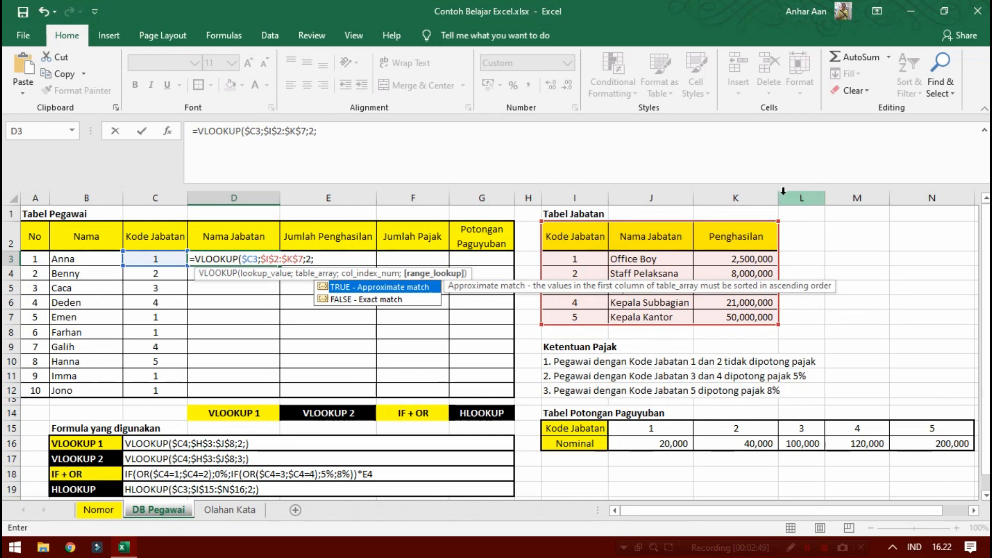
{"action": "key", "text": "Down"}
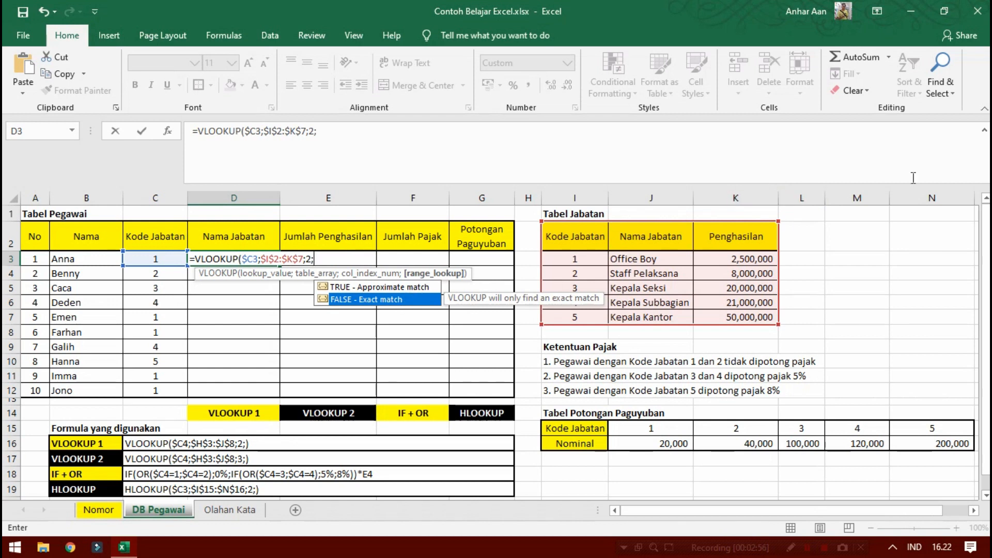
{"action": "key", "text": "Return"}
{"action": "key", "text": "Up"}
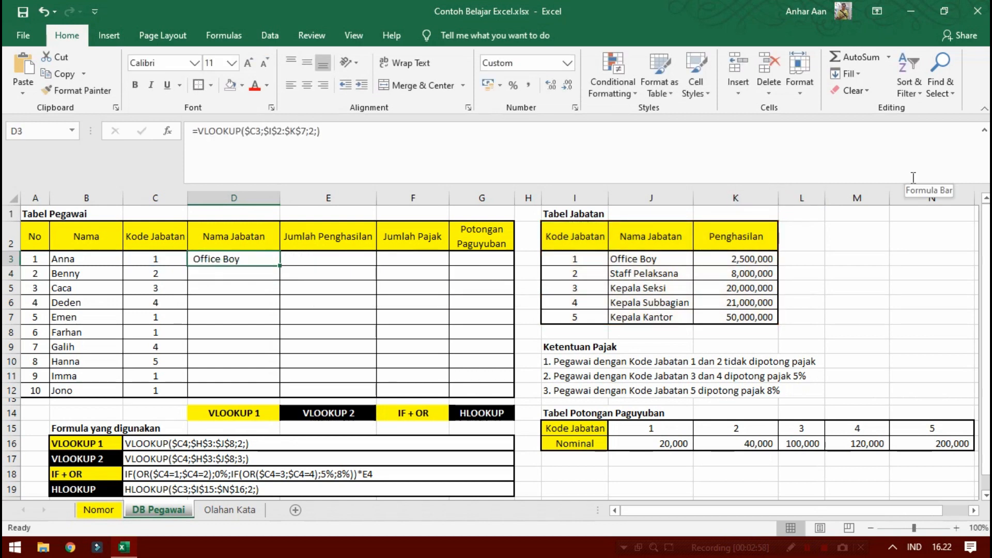
Compare the D3 result with the entry for Kode Jabatan 1 in Tabel Jabatan.
{"action": "left_click", "coordinate": [165, 258]}
{"action": "left_click", "coordinate": [578, 259]}
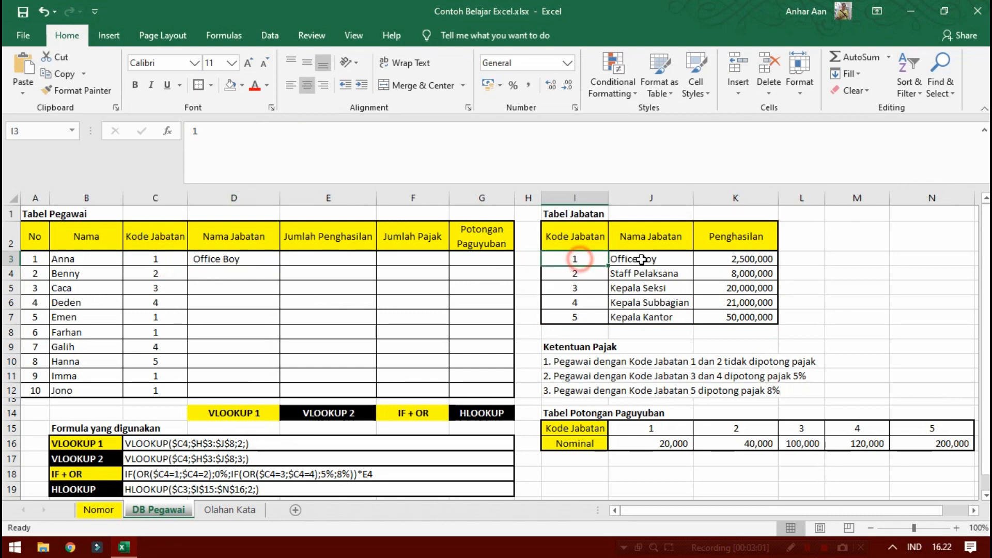
{"action": "left_click", "coordinate": [644, 259]}
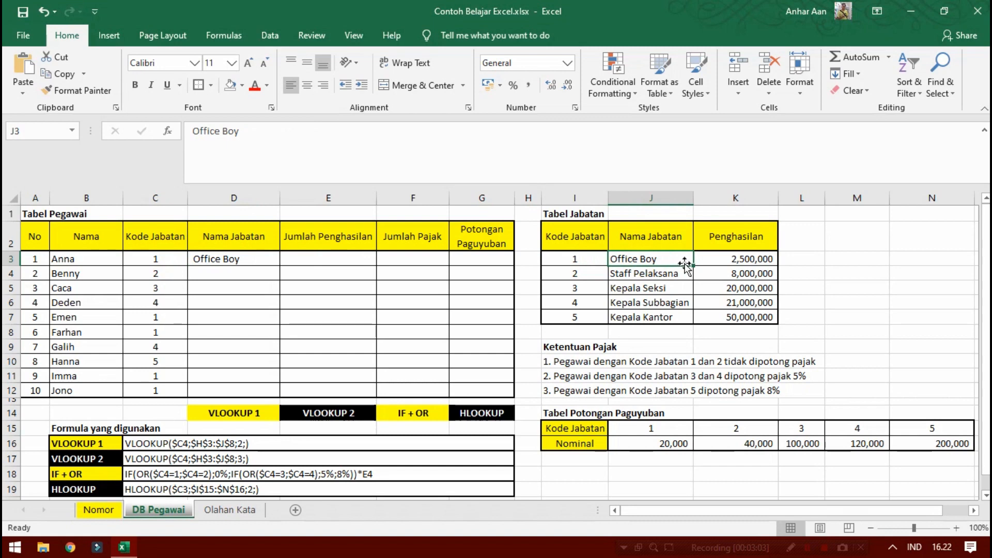
{"action": "left_click", "coordinate": [239, 258]}
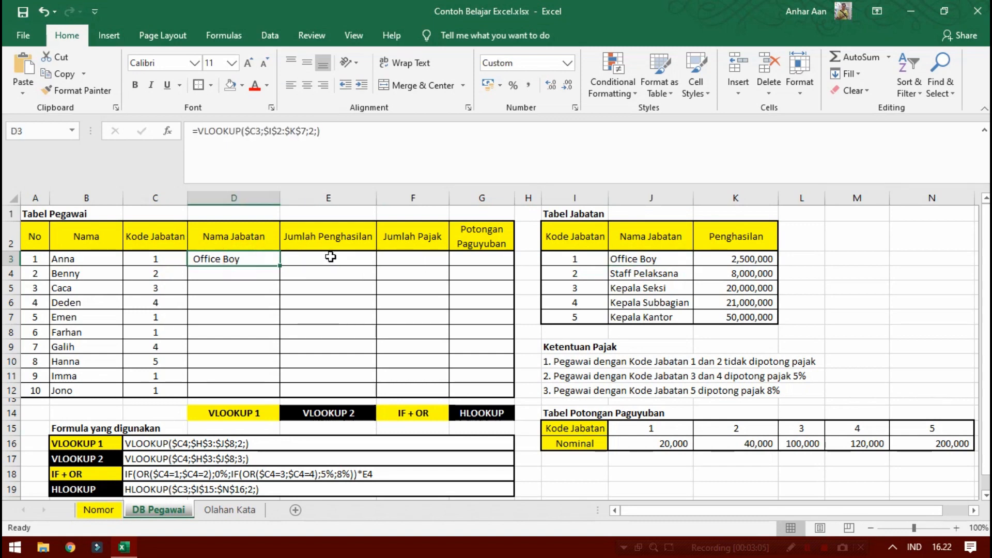
{"action": "left_click", "coordinate": [330, 256]}
{"action": "left_click", "coordinate": [261, 257]}
{"action": "left_click", "coordinate": [306, 258]}
Copy the VLOOKUP formula from D3 into E3 under Jumlah Penghasilan.
{"action": "left_click", "coordinate": [261, 257]}
{"action": "key", "text": "ctrl+c"}
{"action": "key", "text": "Right"}
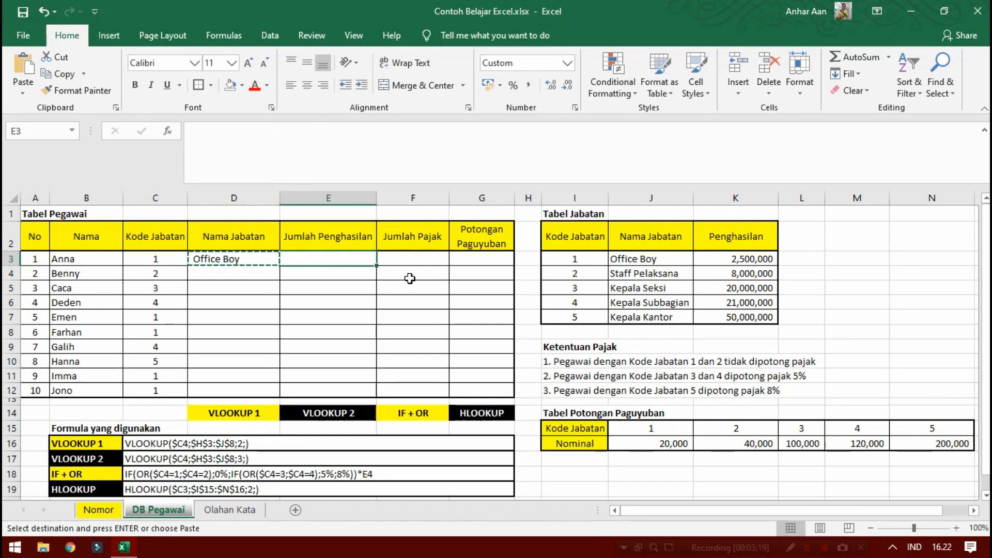
{"action": "key", "text": "ctrl+v"}
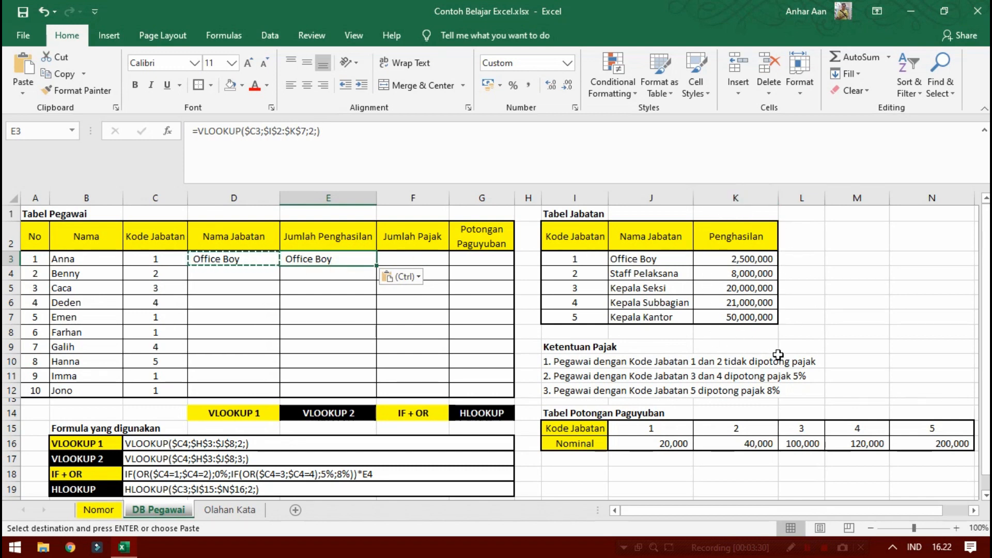
Change the column index of the VLOOKUP formula in E3 to 3 so it returns the Penghasilan column.
{"action": "double_click", "coordinate": [353, 261]}
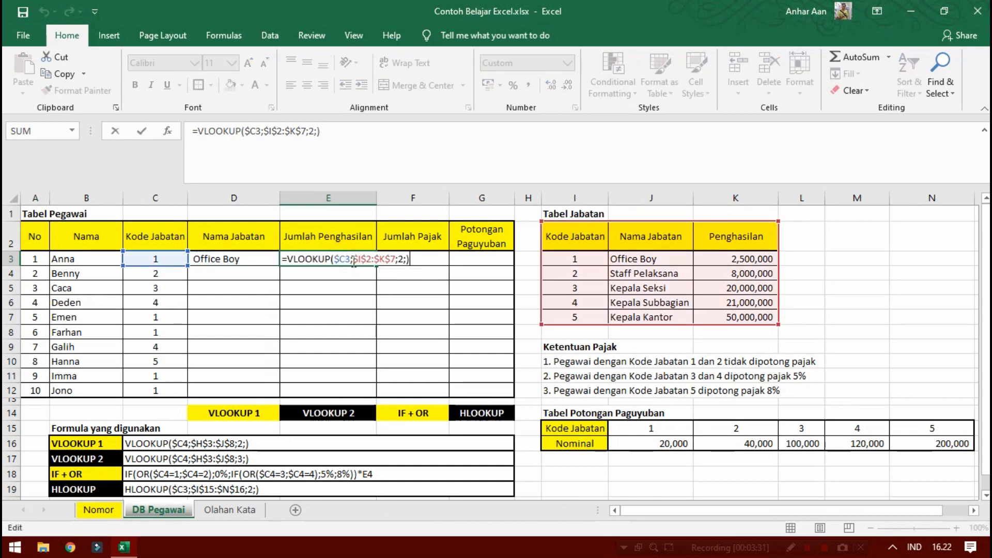
{"action": "left_click", "coordinate": [403, 261]}
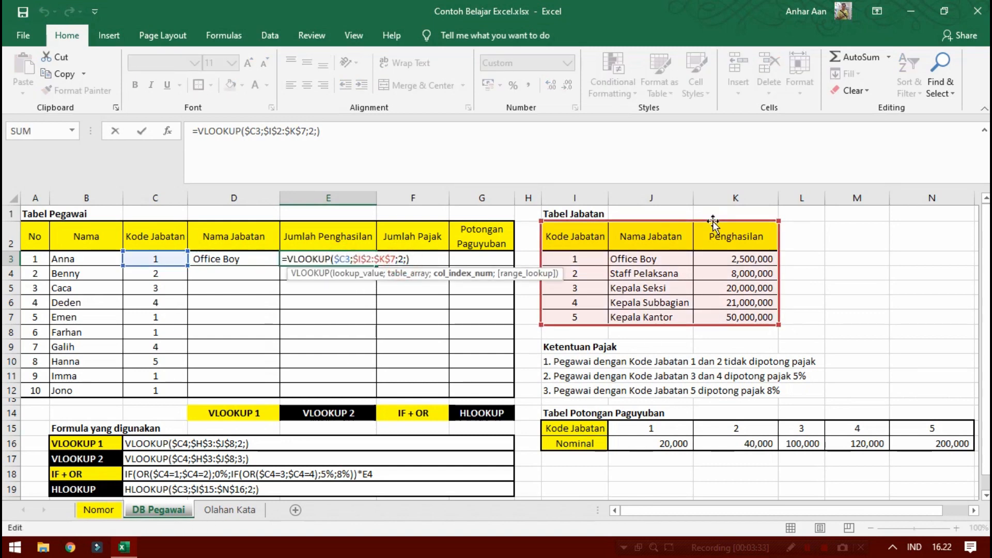
{"action": "key", "text": "BackSpace"}
{"action": "type", "text": "3"}
{"action": "key", "text": "ctrl+Return"}
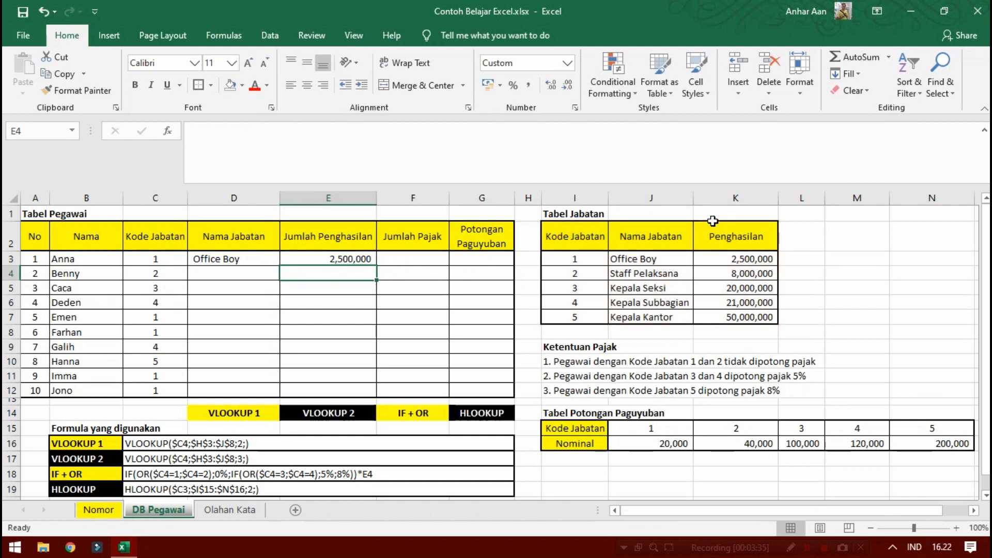
Fill the formulas in D3:E3 down through row 12 for all employees.
{"action": "left_click", "coordinate": [161, 260]}
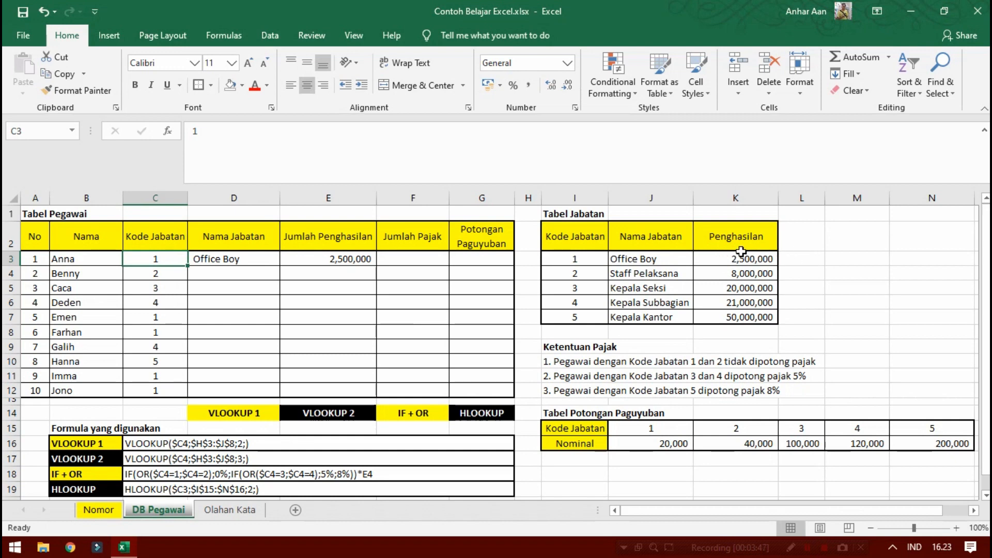
{"action": "left_click_drag", "start_coordinate": [251, 263], "coordinate": [362, 261]}
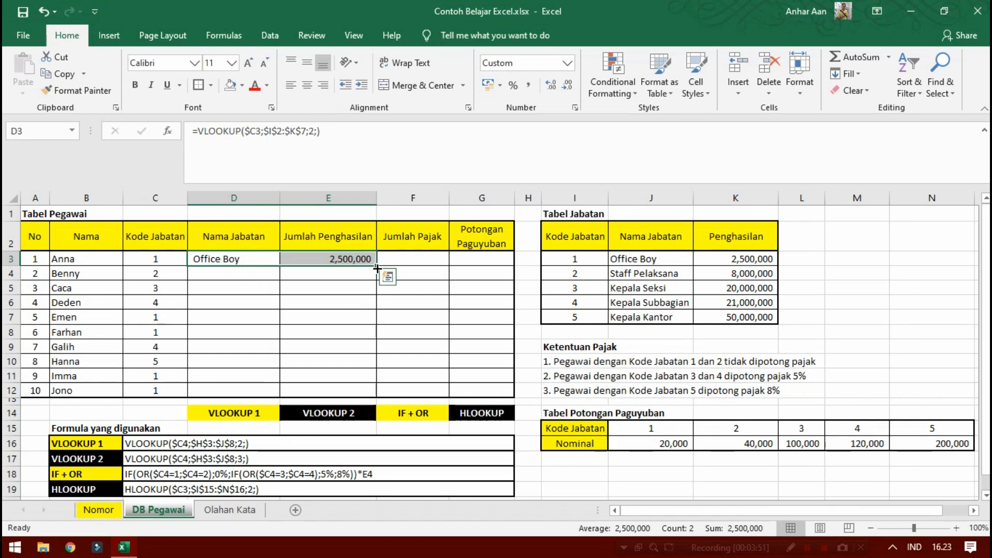
{"action": "left_click", "coordinate": [295, 268]}
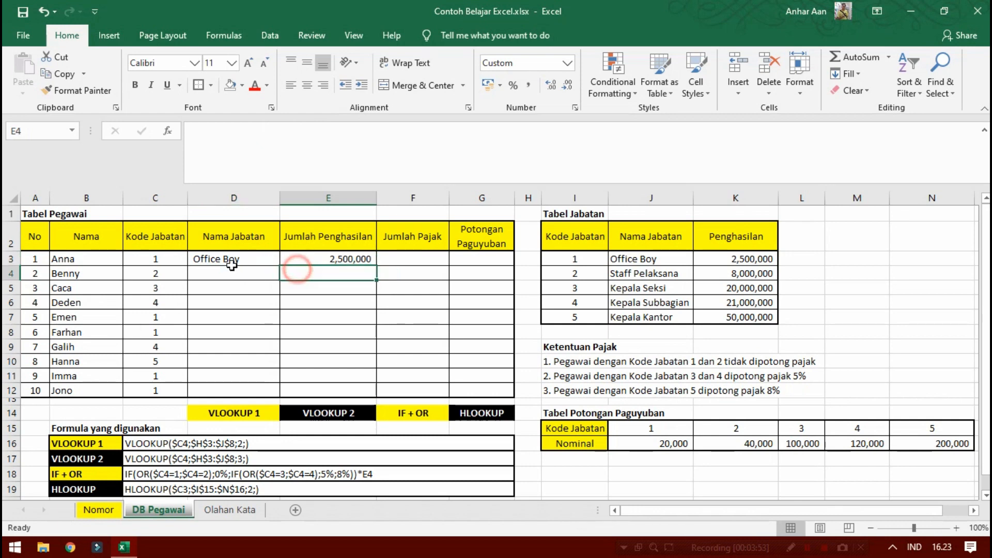
{"action": "left_click_drag", "start_coordinate": [261, 259], "coordinate": [362, 260]}
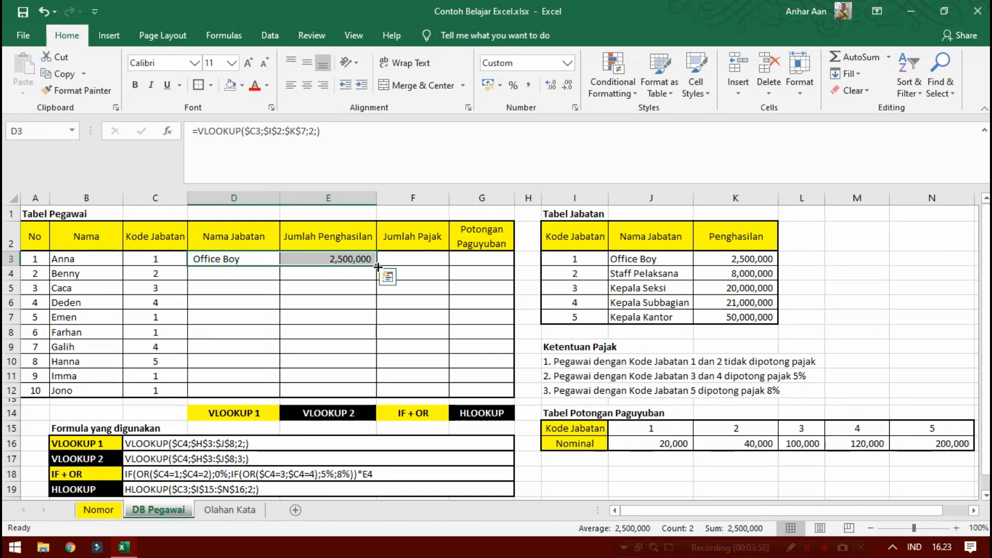
{"action": "double_click", "coordinate": [378, 265]}
{"action": "left_click", "coordinate": [437, 309]}
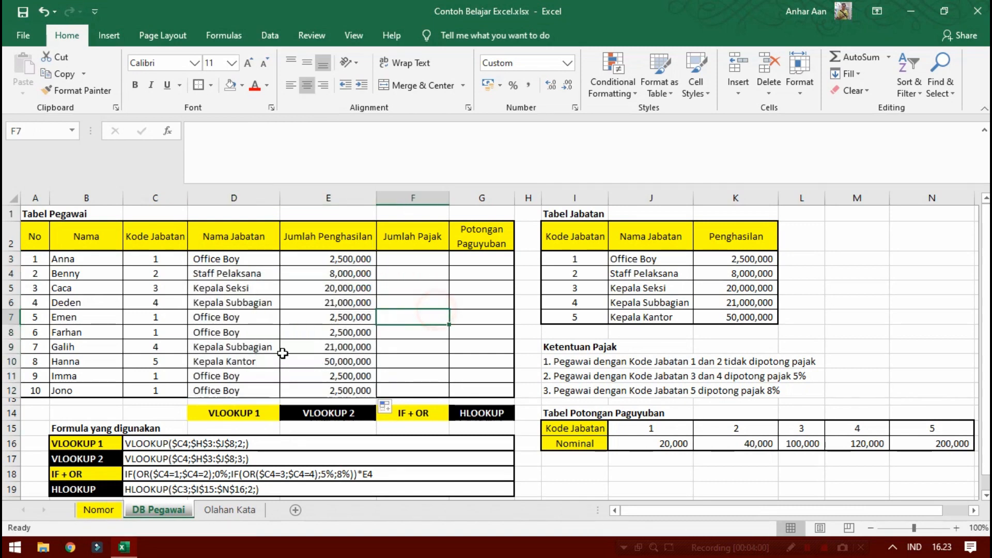
Review the filled Nama Jabatan and Jumlah Penghasilan columns against the employees' Kode Jabatan values.
{"action": "left_click", "coordinate": [205, 365]}
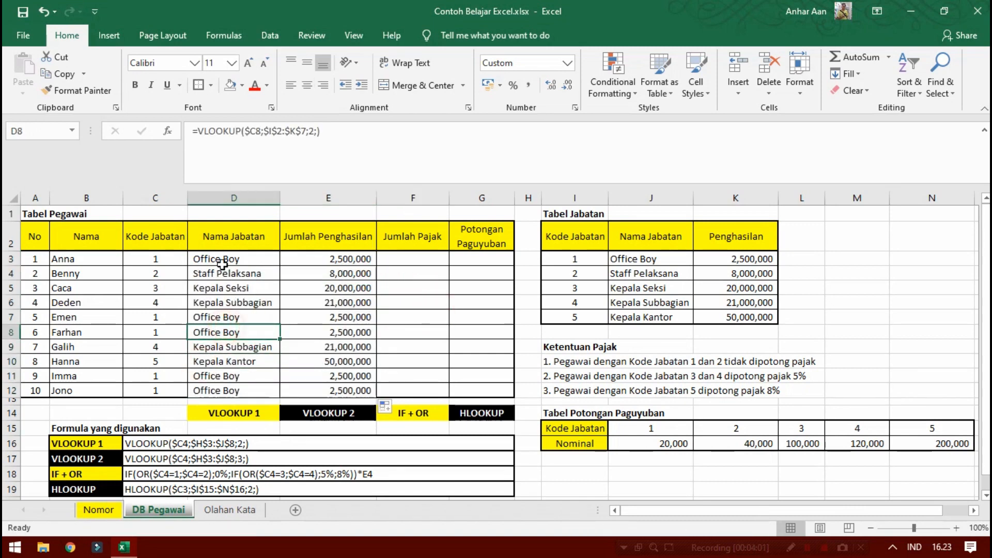
{"action": "left_click_drag", "start_coordinate": [216, 259], "coordinate": [233, 391]}
{"action": "left_click_drag", "start_coordinate": [316, 258], "coordinate": [331, 390]}
{"action": "left_click_drag", "start_coordinate": [172, 269], "coordinate": [155, 390]}
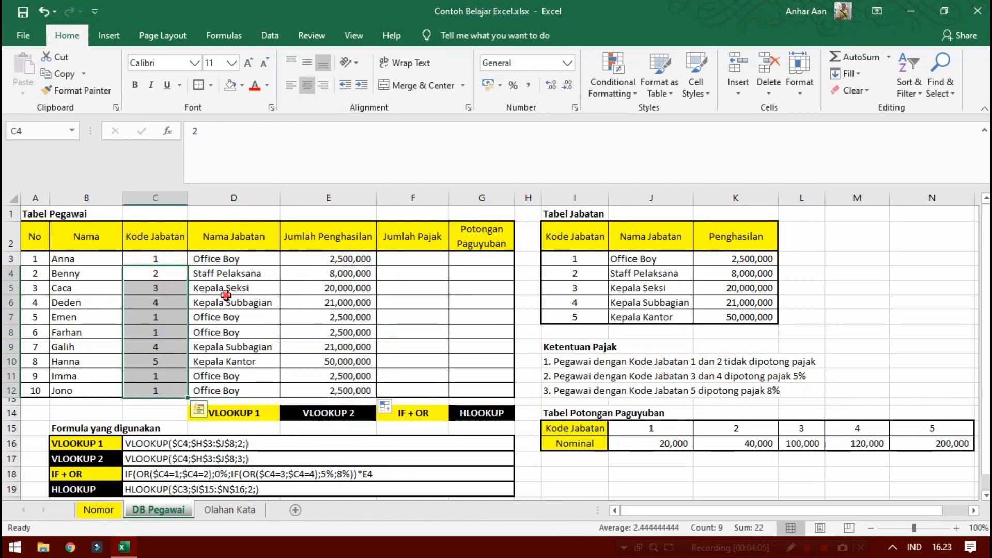
{"action": "left_click", "coordinate": [233, 302]}
Examine the empty Jumlah Pajak and Potongan Paguyuban columns and the HLOOKUP label in G14, finishing on cell G3.
{"action": "left_click", "coordinate": [426, 282]}
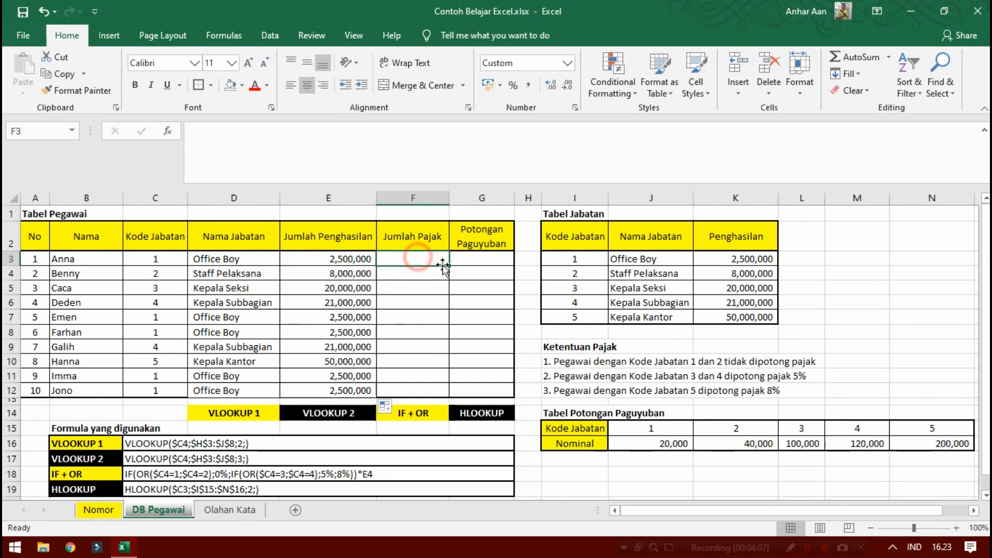
{"action": "left_click_drag", "start_coordinate": [420, 255], "coordinate": [441, 290]}
{"action": "left_click", "coordinate": [440, 289]}
{"action": "left_click", "coordinate": [463, 255]}
{"action": "left_click", "coordinate": [411, 257]}
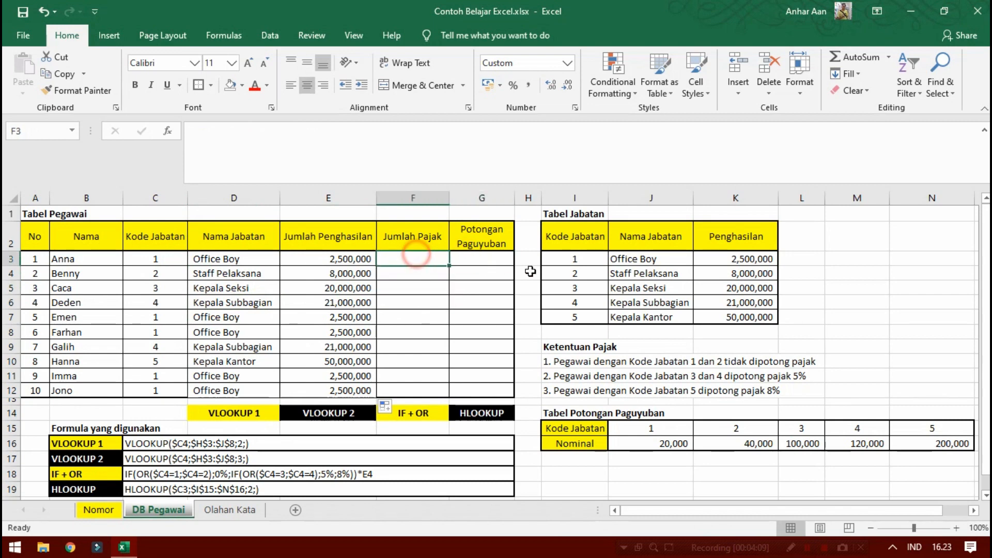
{"action": "key", "text": "Right"}
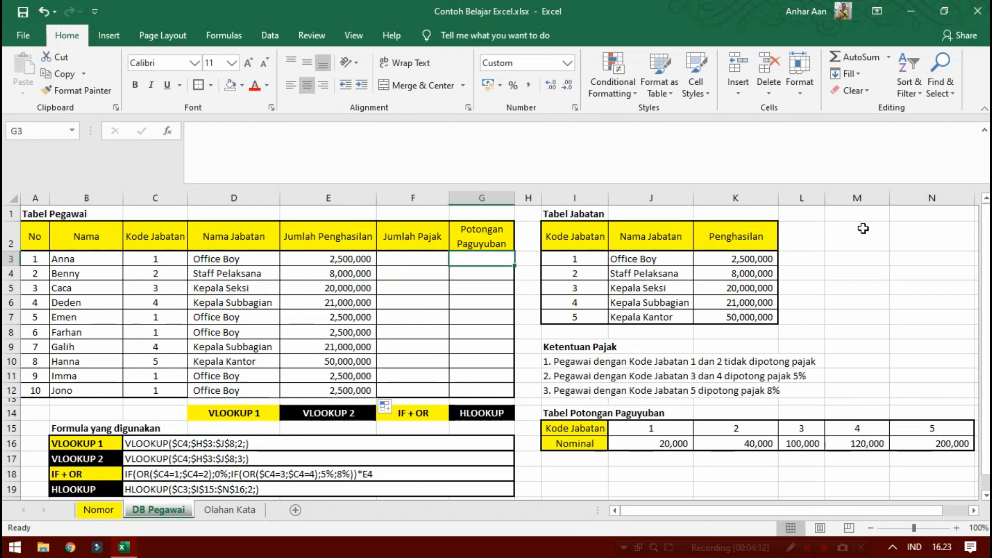
{"action": "left_click", "coordinate": [491, 412]}
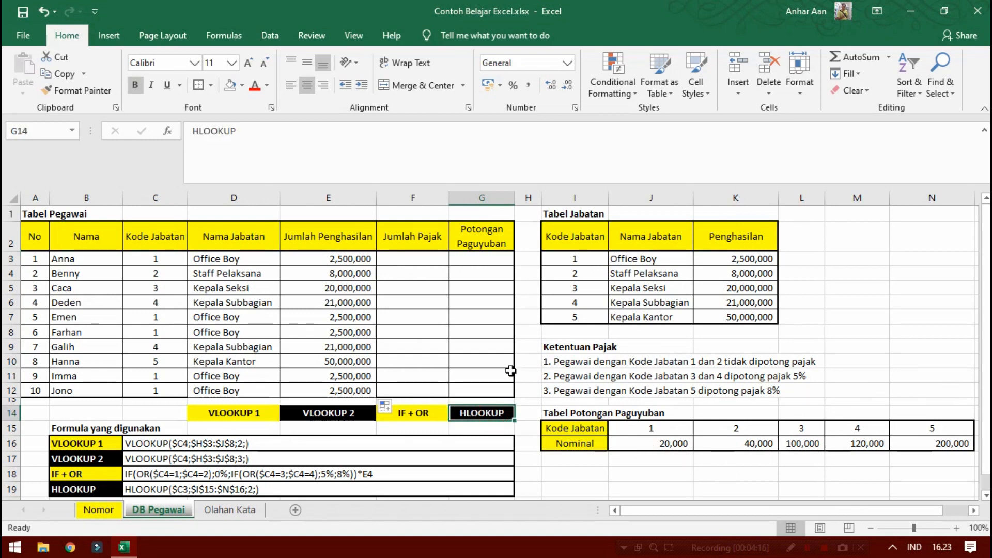
{"action": "left_click", "coordinate": [417, 289]}
{"action": "left_click", "coordinate": [462, 257]}
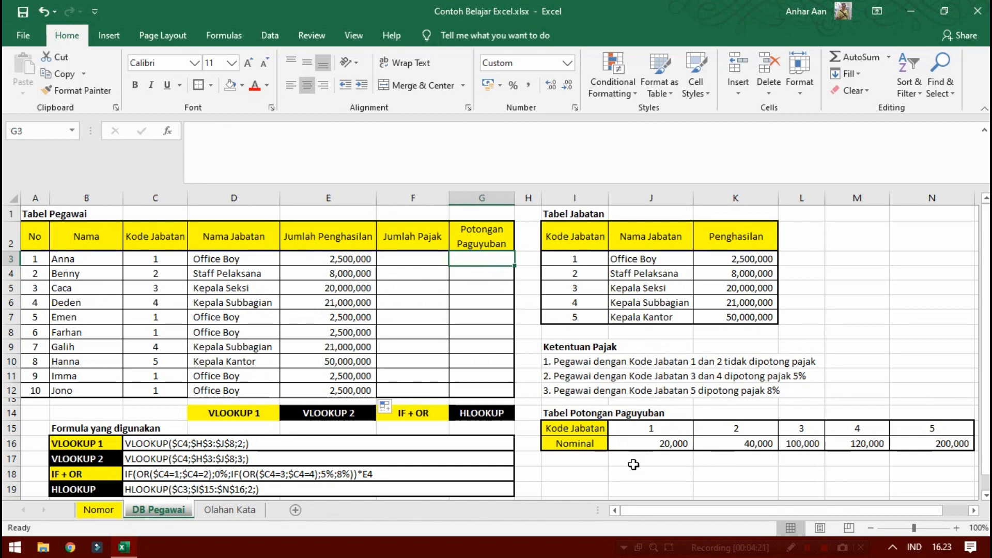
Compare the vertical layout of Tabel Jabatan with the horizontal Kode Jabatan and Nominal rows of Tabel Potongan Paguyuban.
{"action": "left_click_drag", "start_coordinate": [571, 230], "coordinate": [581, 351]}
{"action": "left_click", "coordinate": [587, 256]}
{"action": "left_click", "coordinate": [586, 242]}
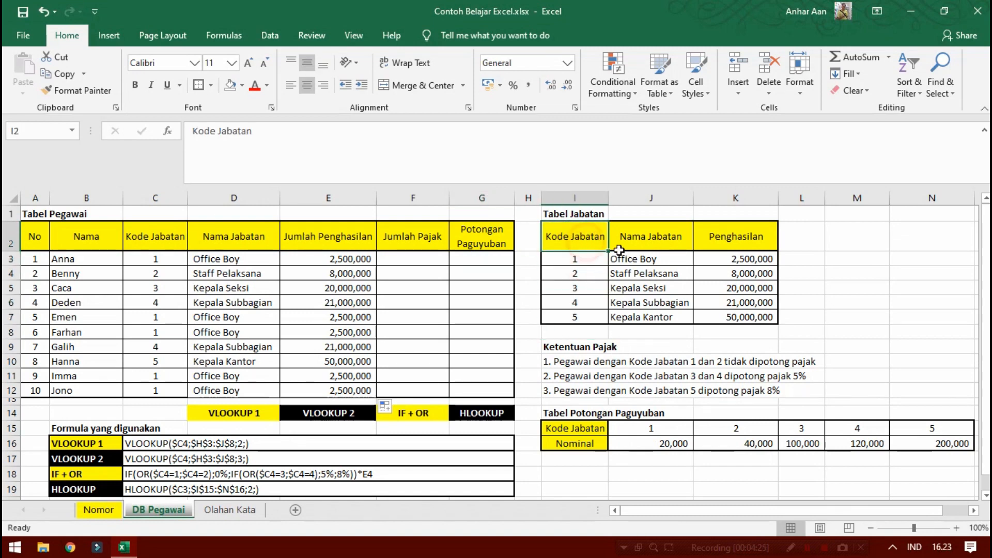
{"action": "left_click_drag", "start_coordinate": [587, 233], "coordinate": [590, 310]}
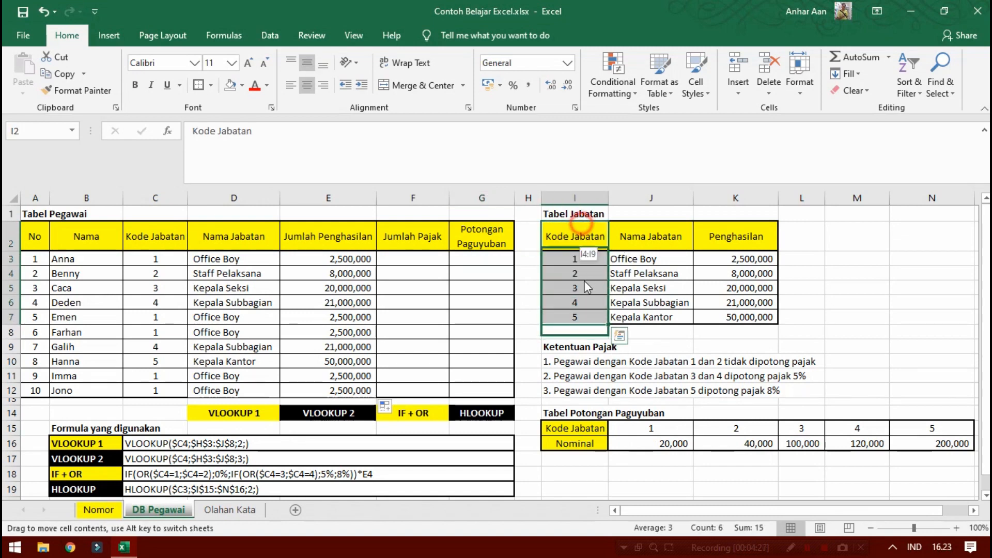
{"action": "left_click", "coordinate": [579, 443]}
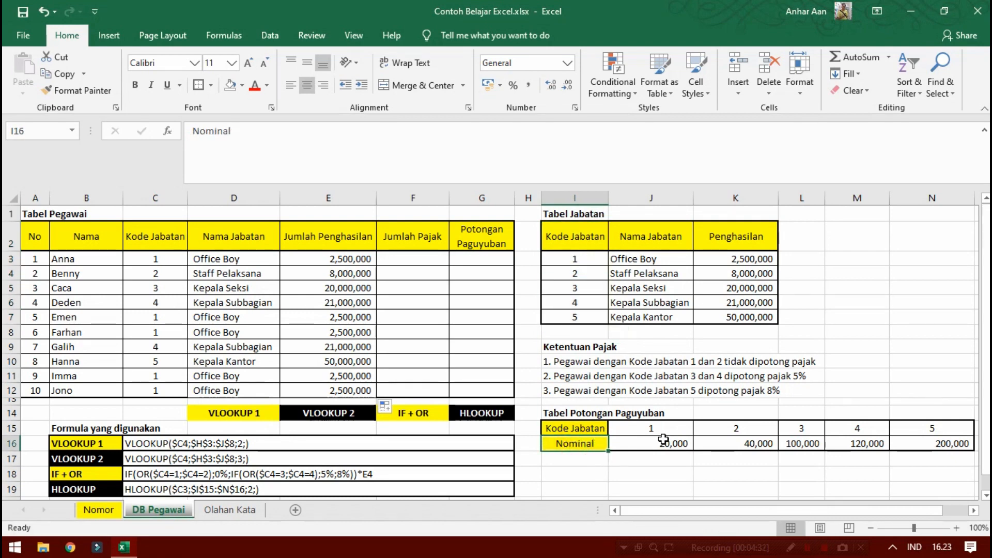
{"action": "left_click_drag", "start_coordinate": [579, 429], "coordinate": [933, 441]}
{"action": "left_click", "coordinate": [703, 444]}
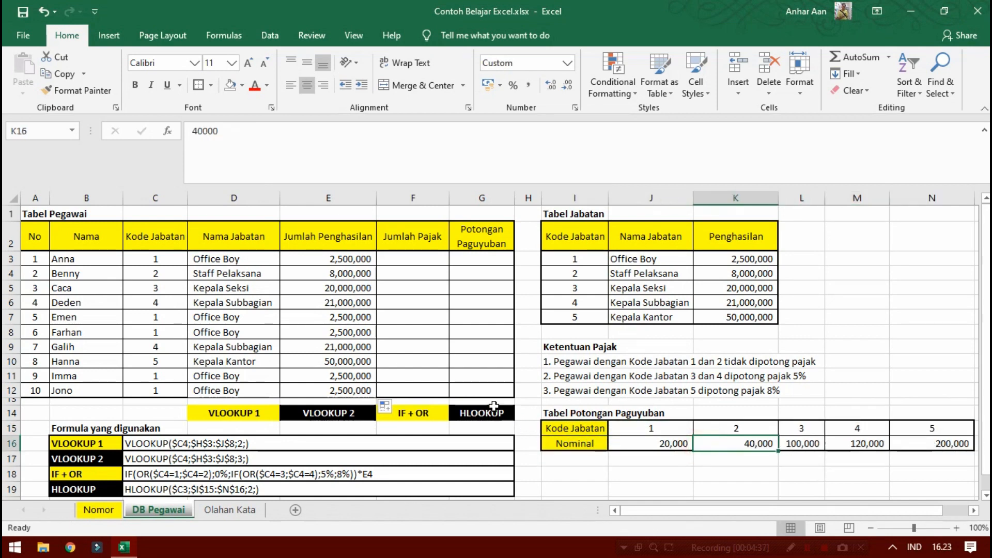
Start an HLOOKUP formula in G3 with the column-locked Kode Jabatan reference $C3 as its lookup value.
{"action": "left_click", "coordinate": [478, 262]}
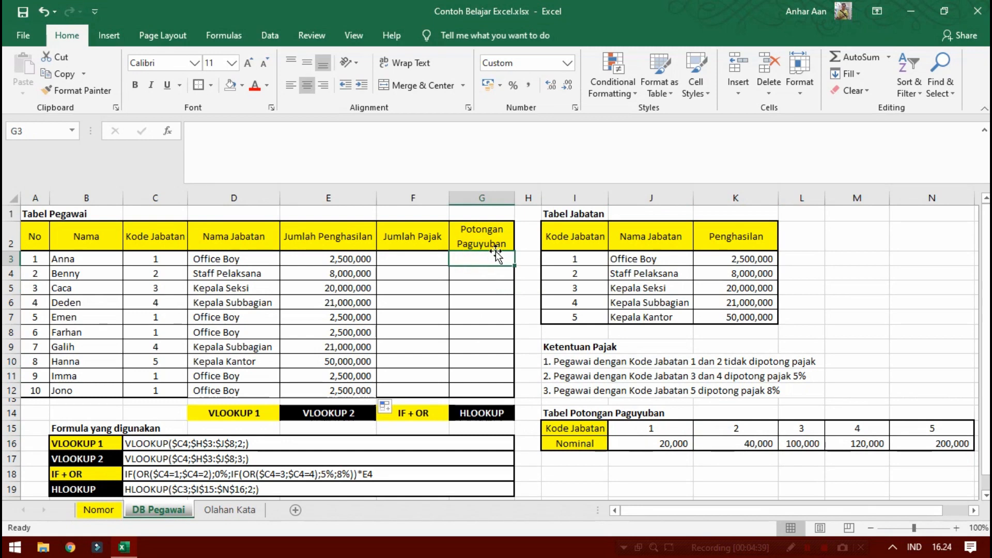
{"action": "type", "text": "=HLOOKUP("}
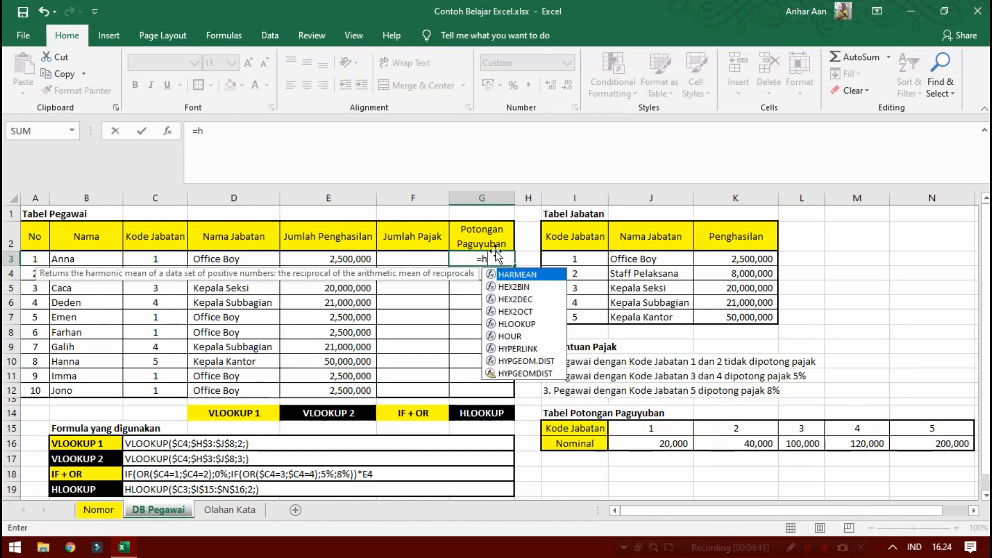
{"action": "left_click", "coordinate": [495, 250]}
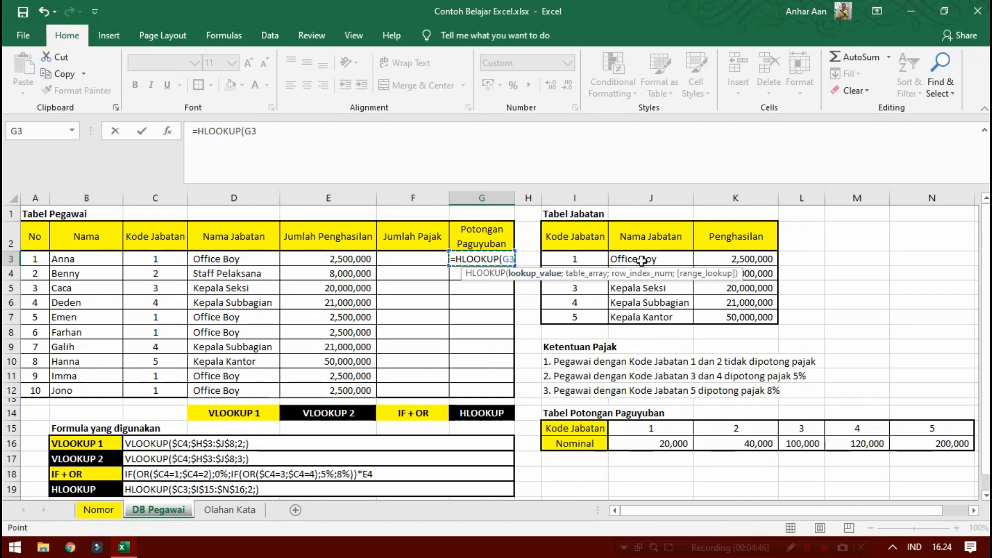
{"action": "key", "text": "Left"}
{"action": "key", "text": "Left"}
{"action": "key", "text": "Left"}
{"action": "key", "text": "Left"}
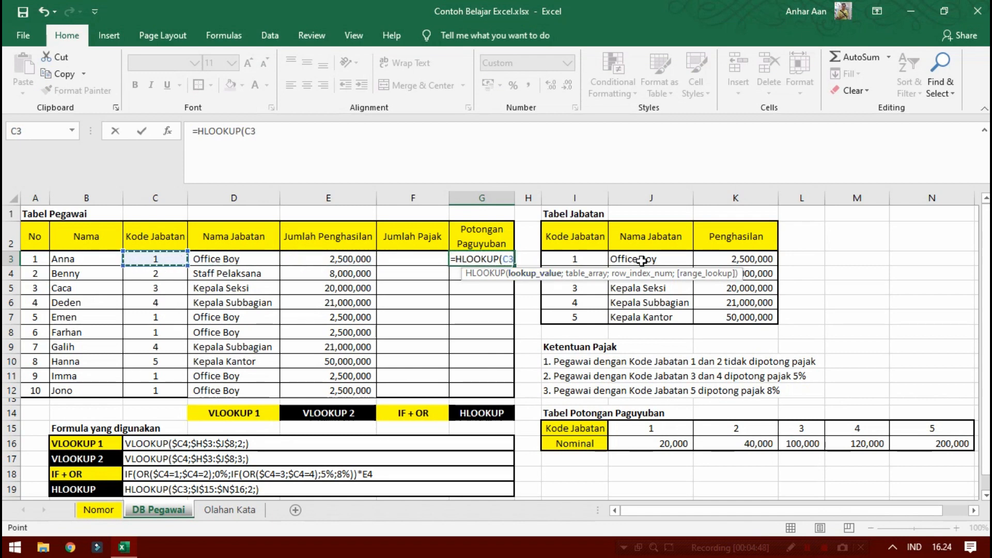
{"action": "key", "text": "F4"}
{"action": "key", "text": "F4"}
{"action": "key", "text": "F4"}
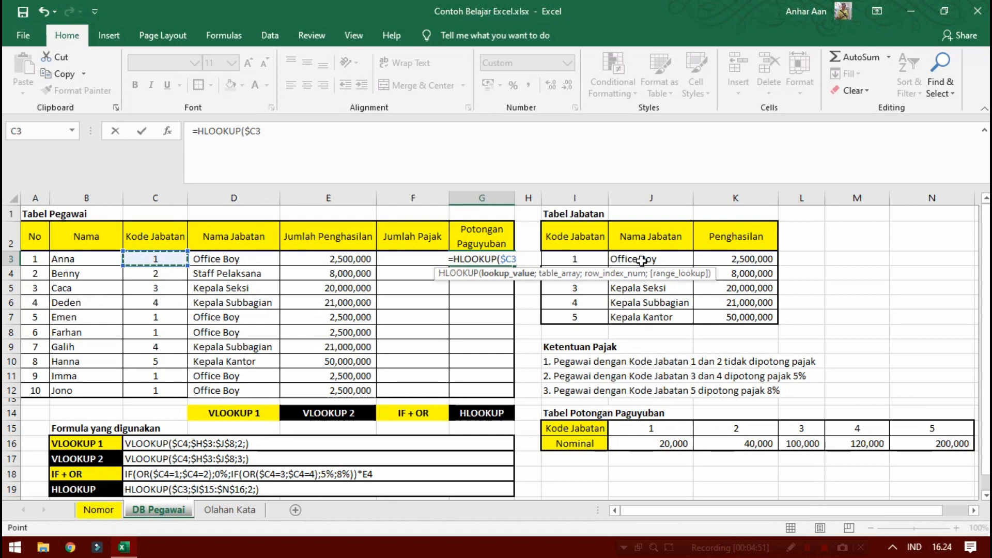
Set the HLOOKUP table array to Tabel Potongan Paguyuban as the absolute range $I$15:$N$16.
{"action": "type", "text": ";"}
{"action": "key", "text": "Right"}
{"action": "key", "text": "Right"}
{"action": "key", "text": "Down"}
{"action": "key", "text": "Down"}
{"action": "key", "text": "Down"}
{"action": "key", "text": "Down"}
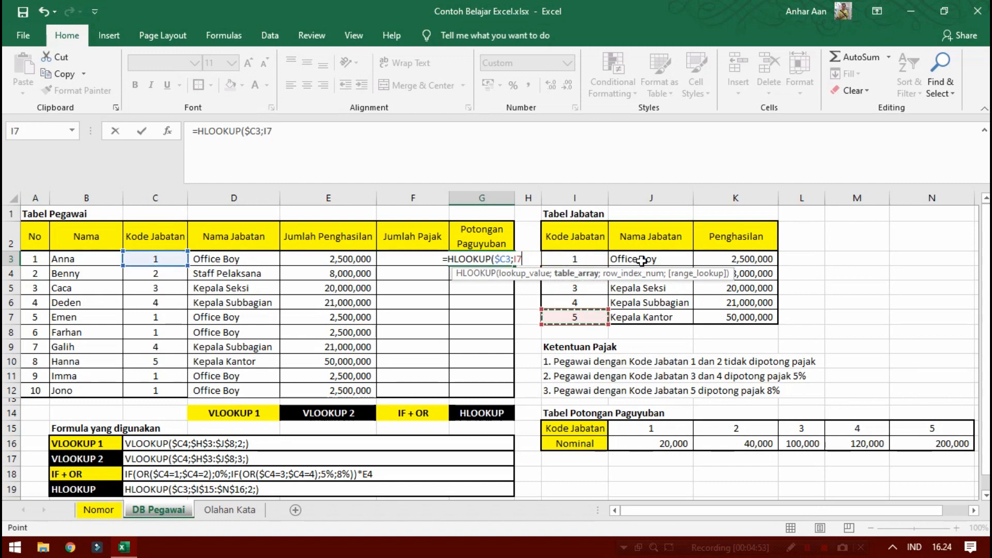
{"action": "key", "text": "Down"}
{"action": "key", "text": "Down"}
{"action": "key", "text": "Down"}
{"action": "key", "text": "Down"}
{"action": "key", "text": "Down"}
{"action": "key", "text": "Down"}
{"action": "key", "text": "Down"}
{"action": "key", "text": "Down"}
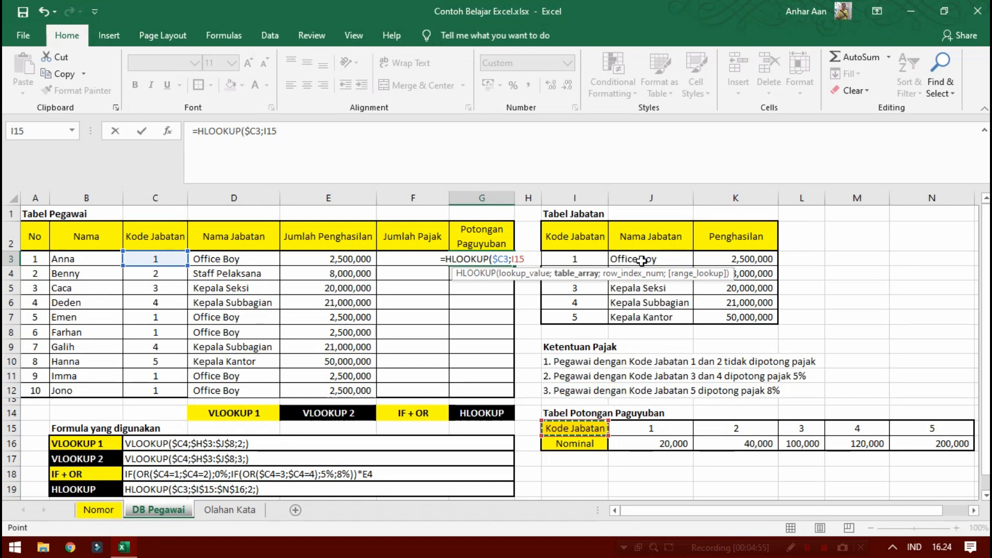
{"action": "key", "text": "shift+Down"}
{"action": "key", "text": "shift+Right"}
{"action": "key", "text": "shift+Right"}
{"action": "key", "text": "shift+Right"}
{"action": "key", "text": "shift+Right"}
{"action": "key", "text": "shift+Right"}
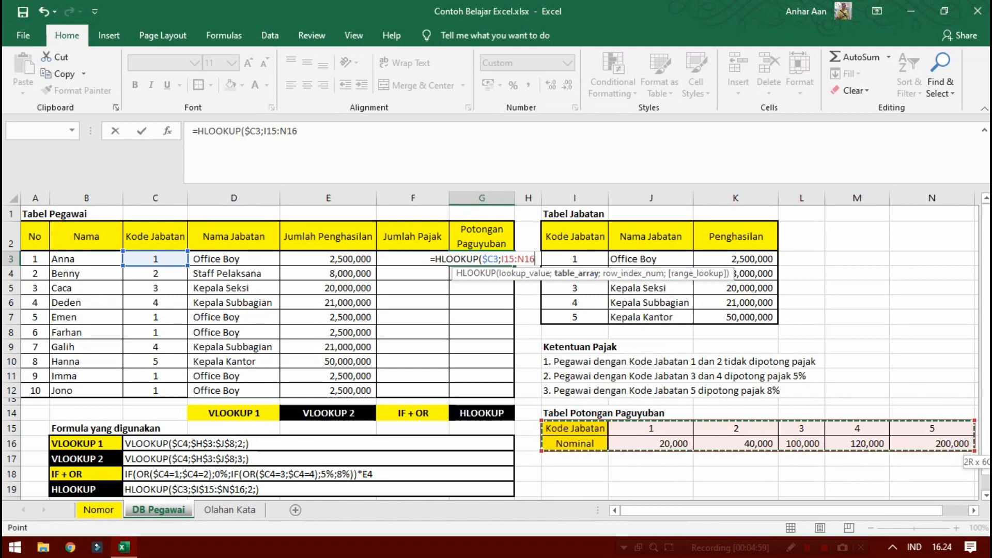
{"action": "key", "text": "F4"}
{"action": "type", "text": ";"}
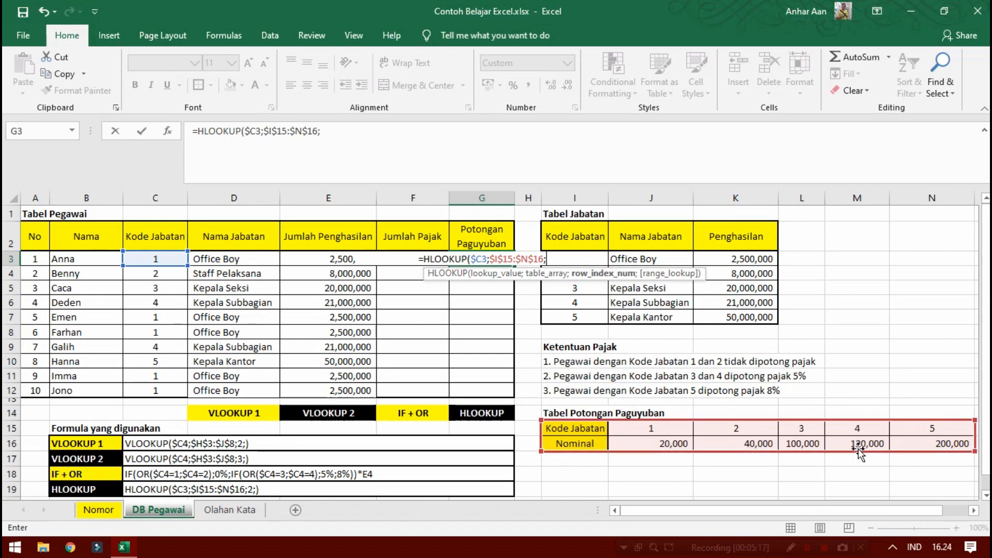
Complete the G3 formula with row index 2 and an empty range-lookup argument, as =HLOOKUP($C3;$I$15:$N$16;2;).
{"action": "type", "text": "2"}
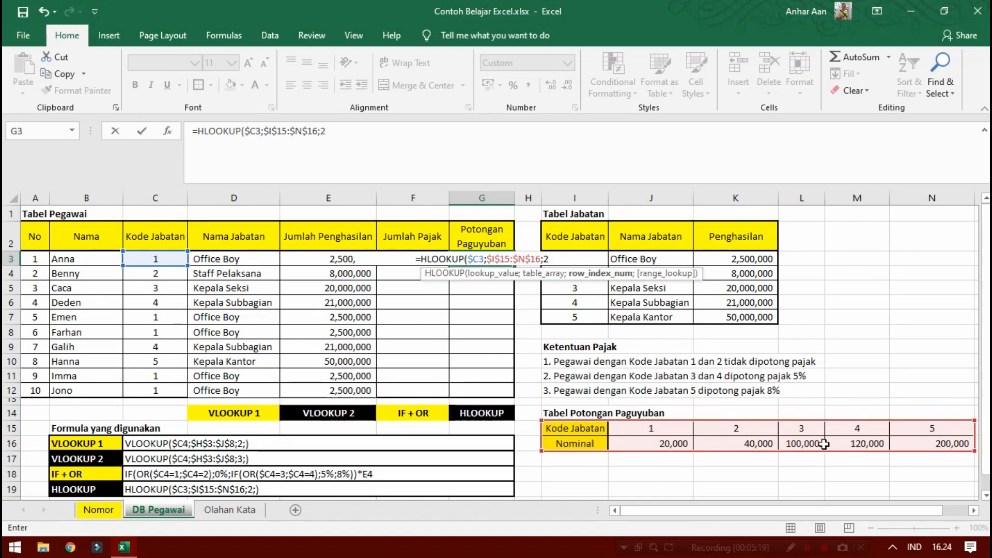
{"action": "type", "text": ";"}
{"action": "key", "text": "Down"}
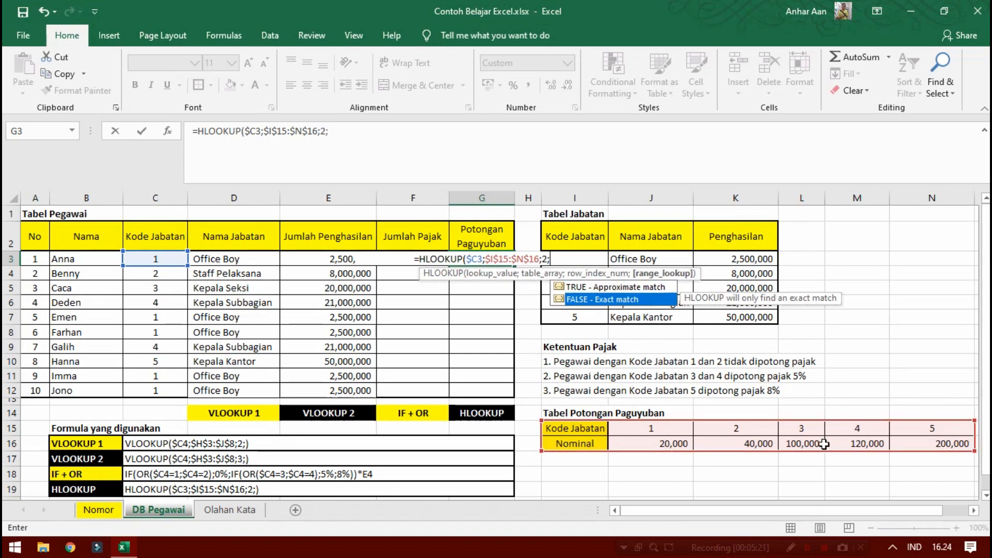
{"action": "key", "text": "Return"}
{"action": "key", "text": "Up"}
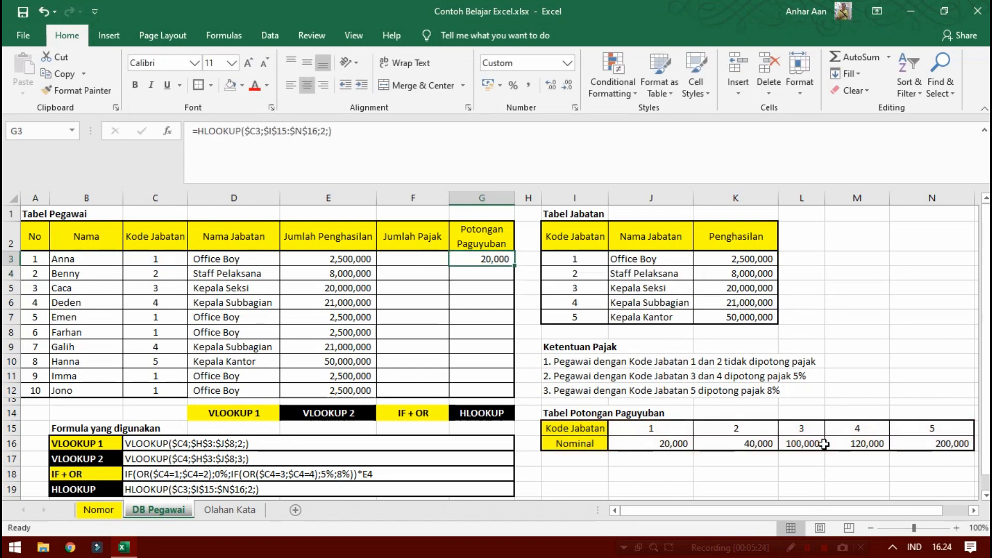
Check G3 against its Kode Jabatan and Nominal cells, and fill the HLOOKUP formula down through row 12.
{"action": "left_click", "coordinate": [147, 258]}
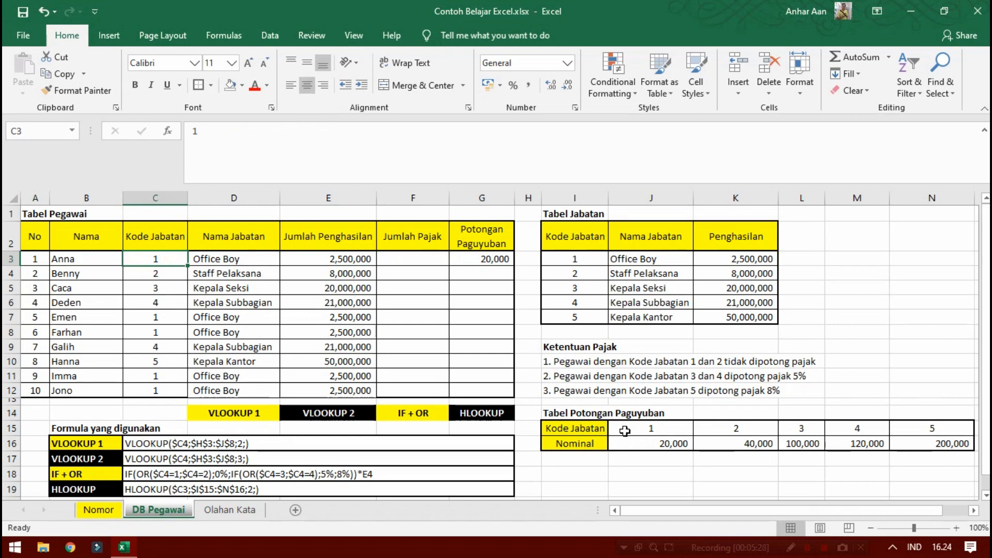
{"action": "left_click", "coordinate": [647, 444]}
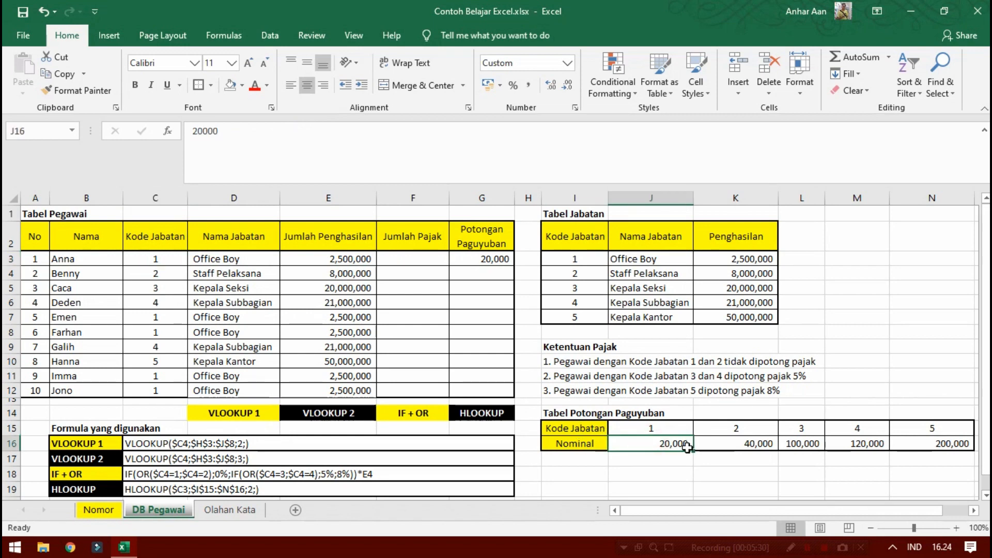
{"action": "left_click", "coordinate": [500, 258]}
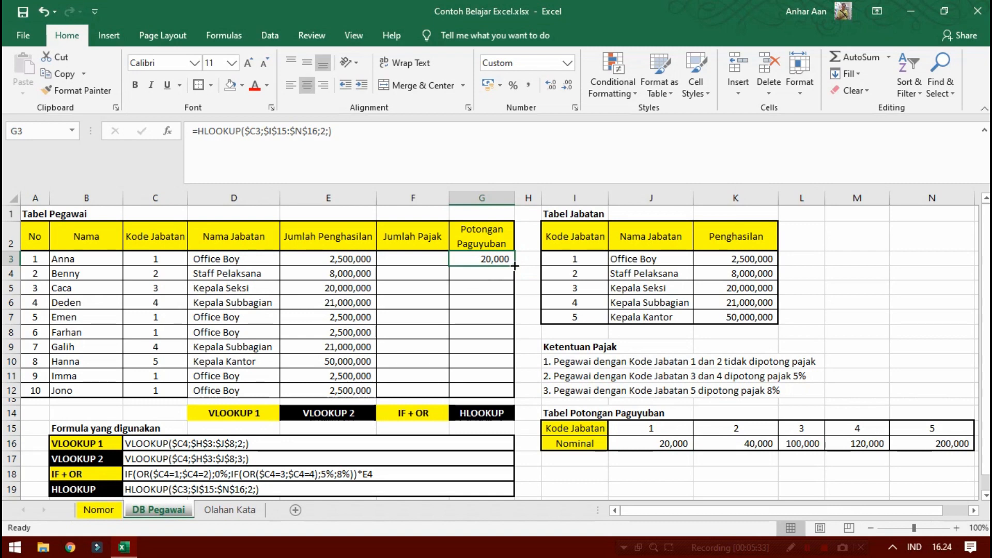
{"action": "double_click", "coordinate": [511, 265]}
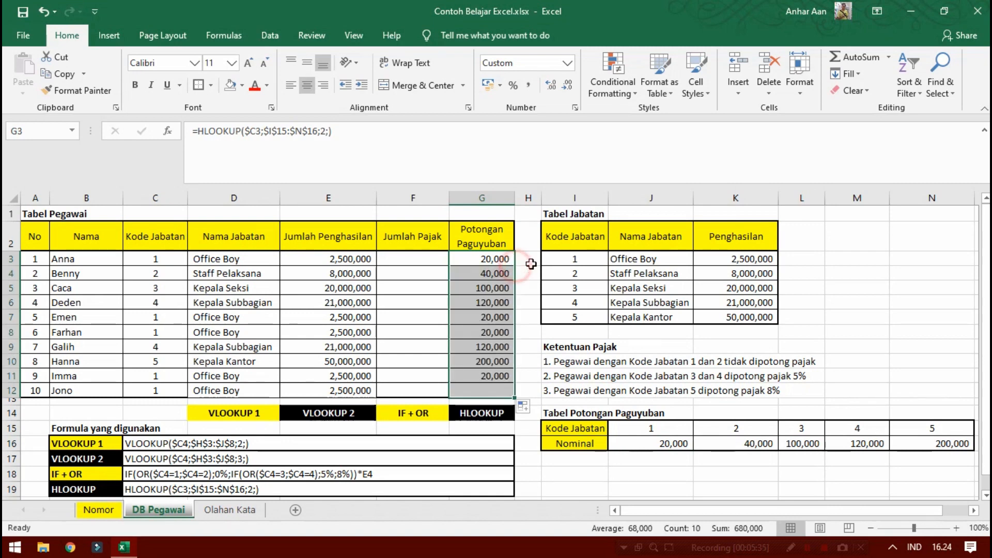
Review the filled Potongan Paguyuban values and the copied HLOOKUP formula in G5.
{"action": "left_click", "coordinate": [494, 380]}
{"action": "left_click_drag", "start_coordinate": [492, 273], "coordinate": [502, 389]}
{"action": "left_click", "coordinate": [494, 288]}
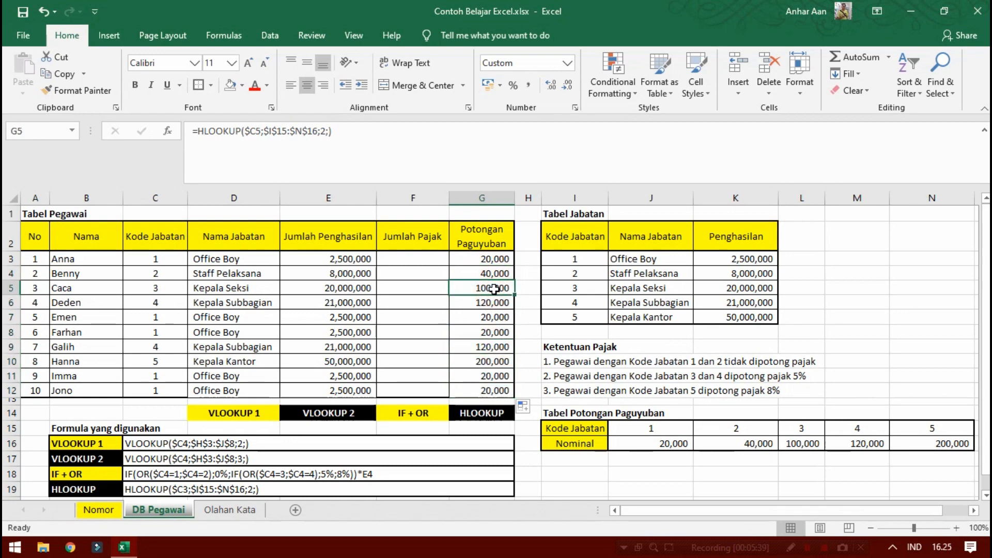
Examine the empty Jumlah Pajak column, its IF + OR label in F14 and the Ketentuan Pajak rules.
{"action": "left_click", "coordinate": [404, 258]}
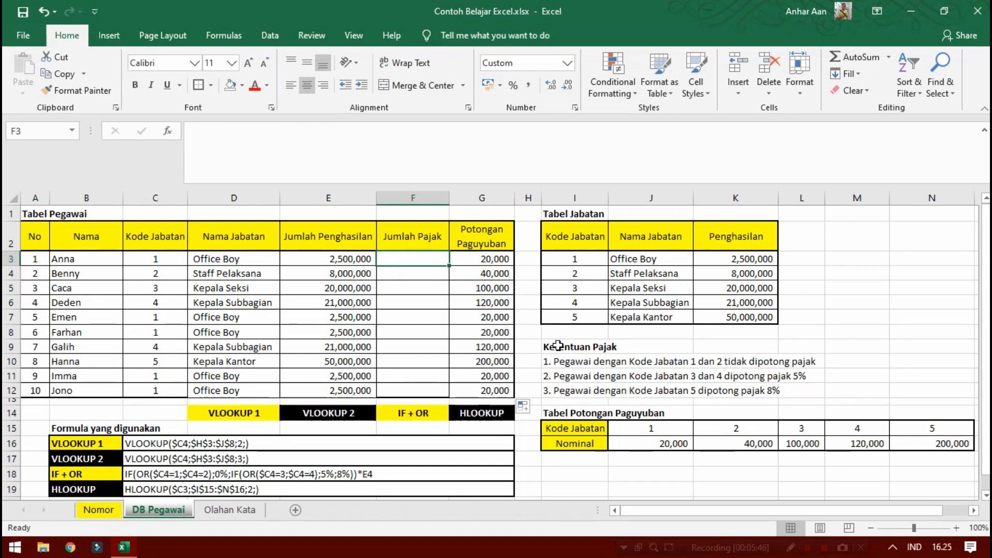
{"action": "left_click", "coordinate": [381, 412]}
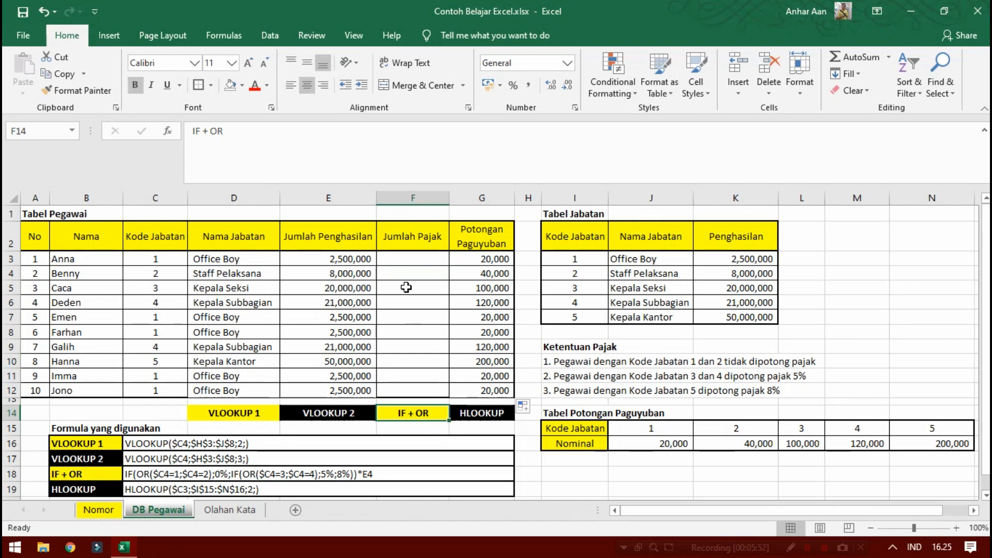
{"action": "left_click", "coordinate": [406, 258]}
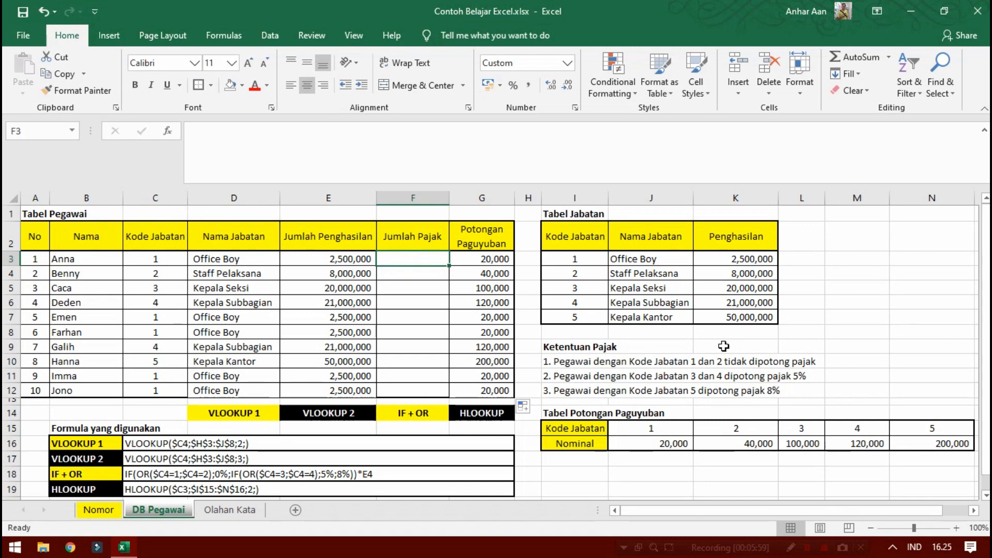
{"action": "left_click", "coordinate": [587, 365]}
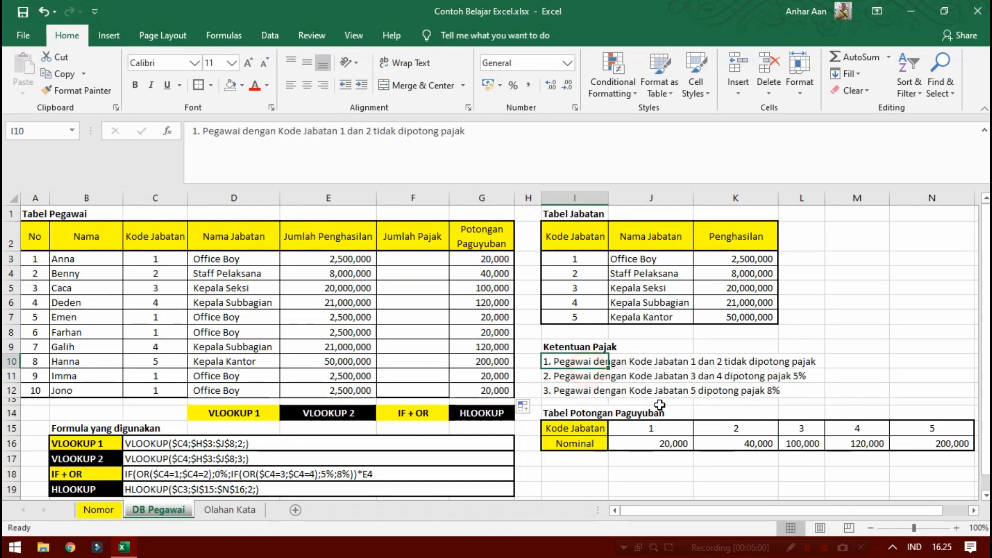
{"action": "left_click", "coordinate": [582, 349]}
{"action": "left_click", "coordinate": [587, 362]}
Start an IF formula in F3 with a nested OR function as its logical test.
{"action": "left_click", "coordinate": [412, 262]}
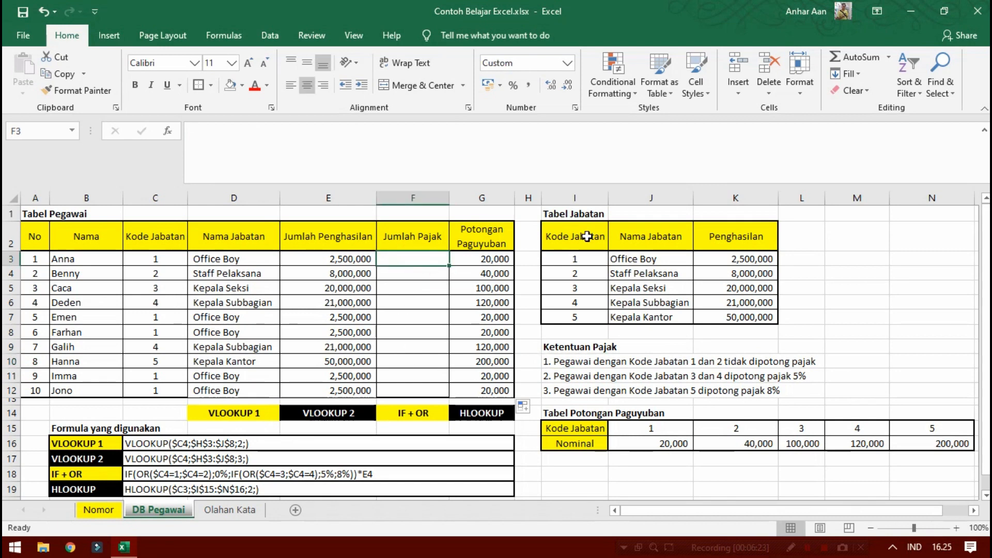
{"action": "type", "text": "=i"}
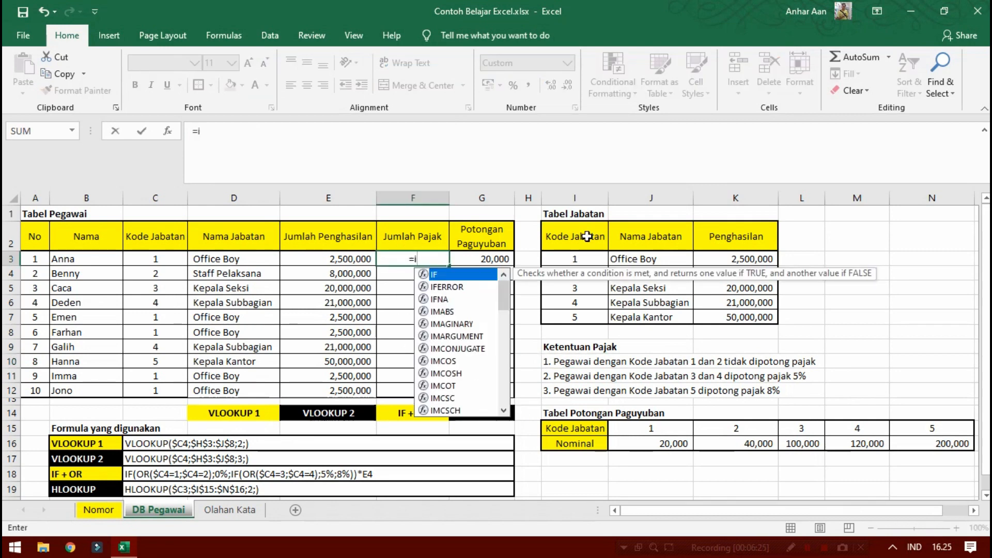
{"action": "type", "text": "f"}
{"action": "key", "text": "Tab"}
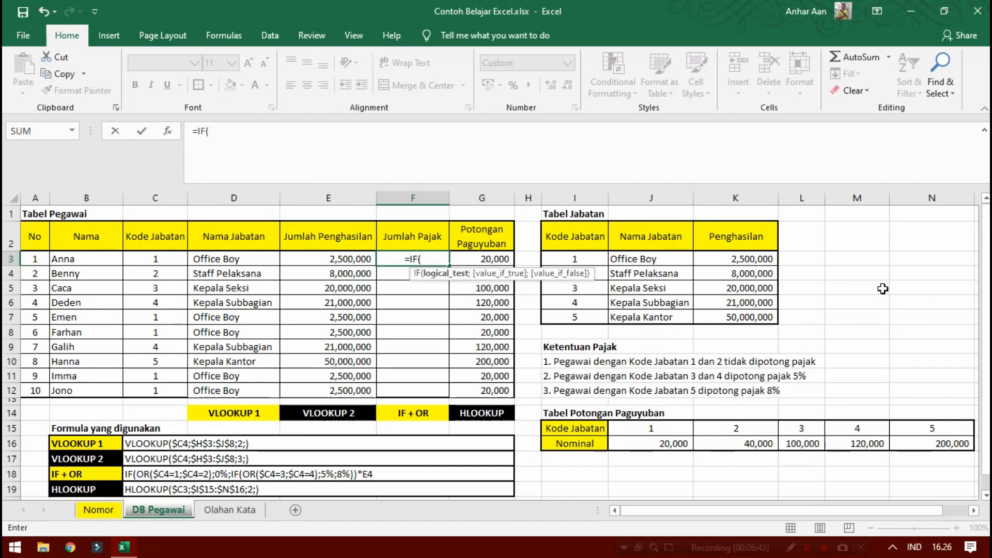
{"action": "type", "text": "or"}
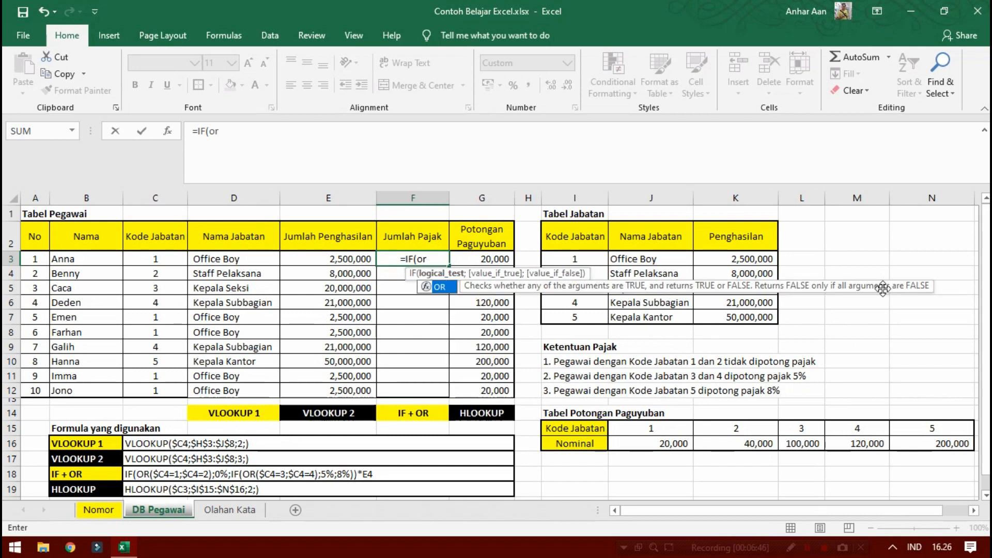
{"action": "key", "text": "Tab"}
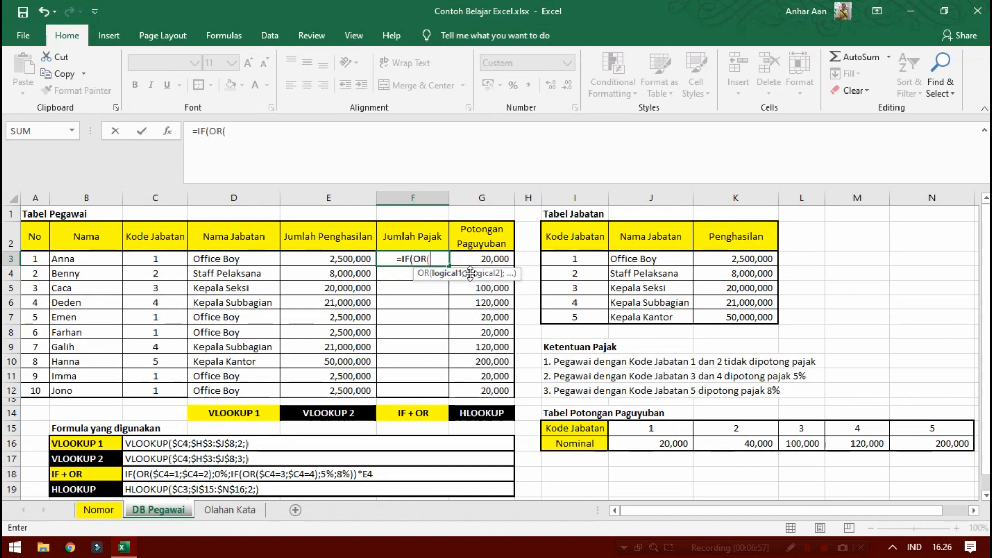
Enter $C3=1 as the first condition of the OR function in F3.
{"action": "left_click", "coordinate": [173, 261]}
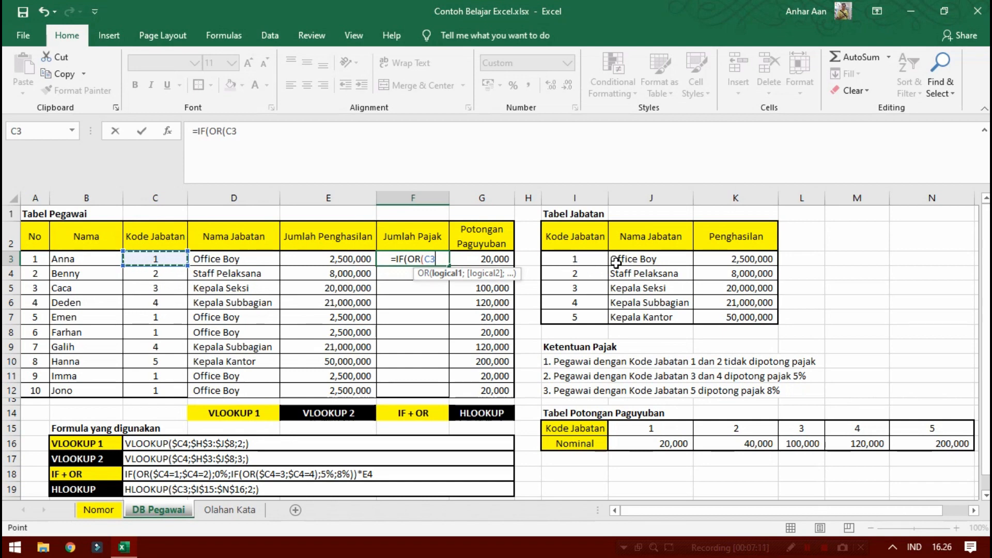
{"action": "key", "text": "F4"}
{"action": "key", "text": "F4"}
{"action": "key", "text": "F4"}
{"action": "type", "text": "="}
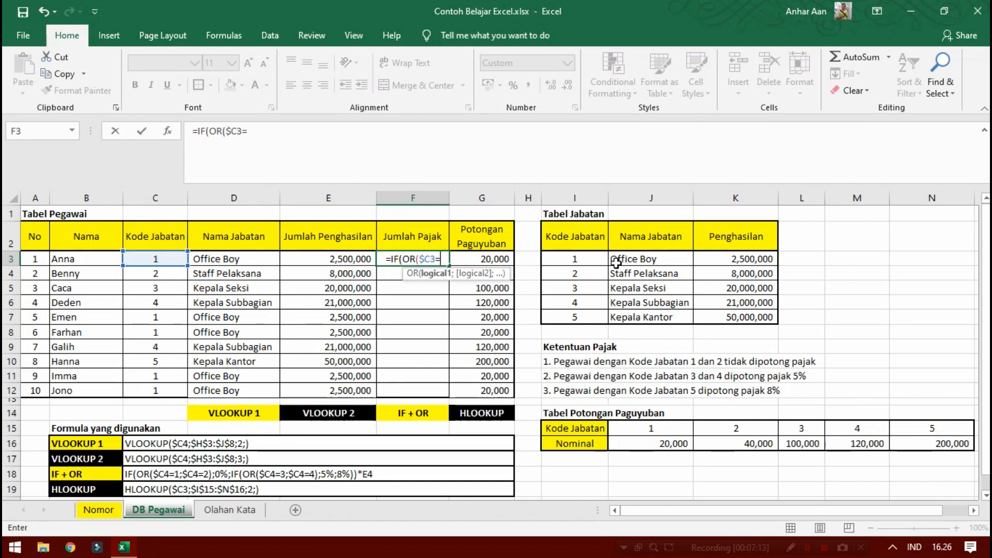
{"action": "type", "text": "1"}
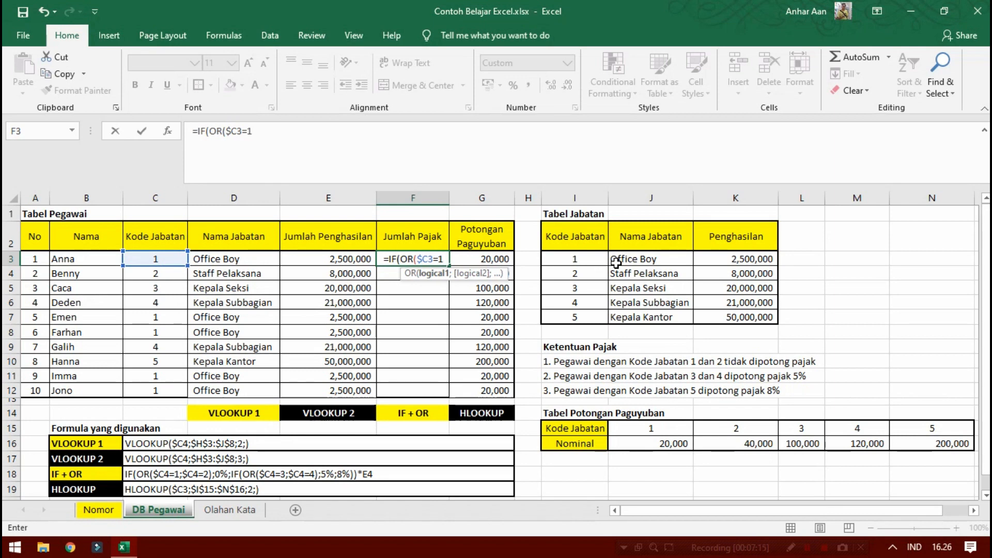
Add $C3=2 as the second condition of the OR function in F3 and close the OR.
{"action": "type", "text": ";"}
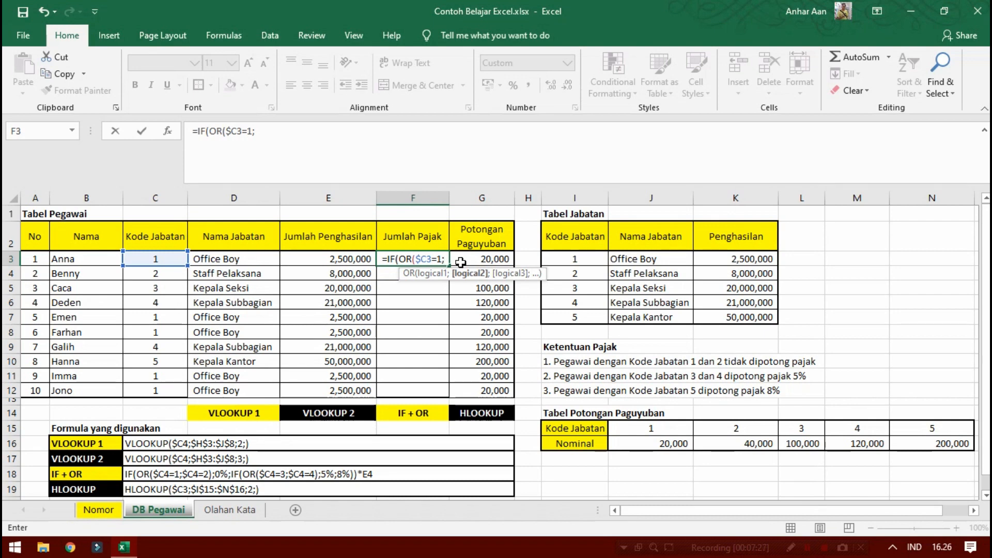
{"action": "key", "text": "Left"}
{"action": "key", "text": "Left"}
{"action": "key", "text": "Left"}
{"action": "key", "text": "F4"}
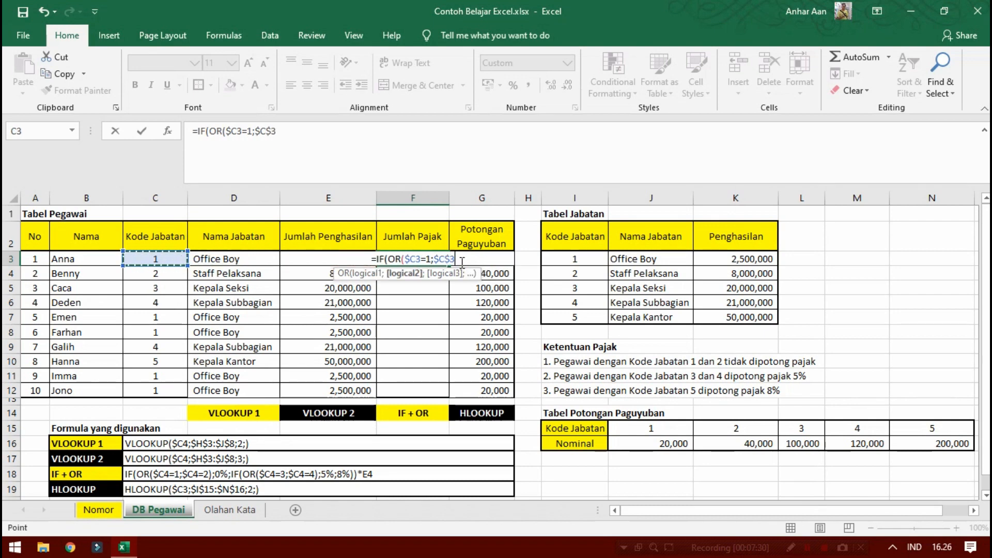
{"action": "key", "text": "F4"}
{"action": "key", "text": "F4"}
{"action": "type", "text": "="}
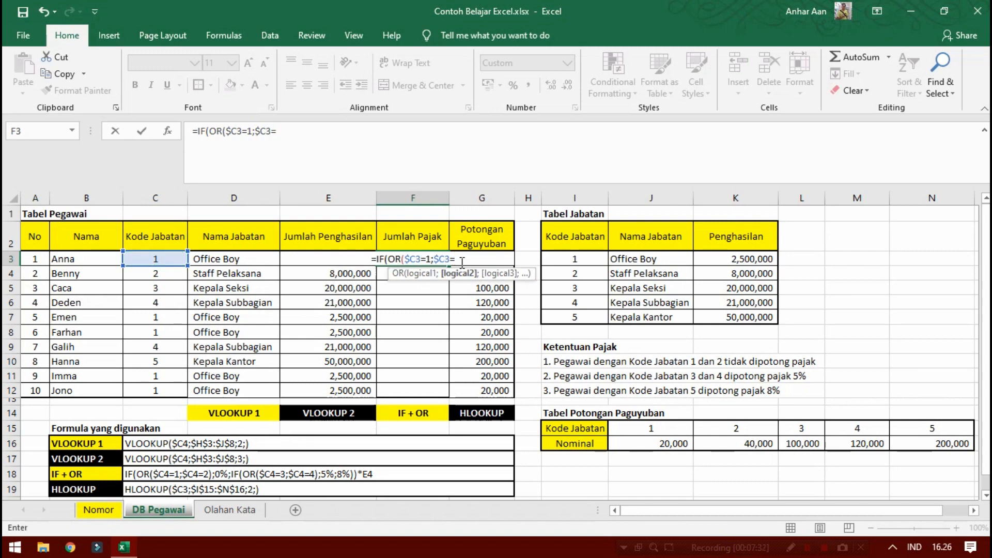
{"action": "type", "text": "2"}
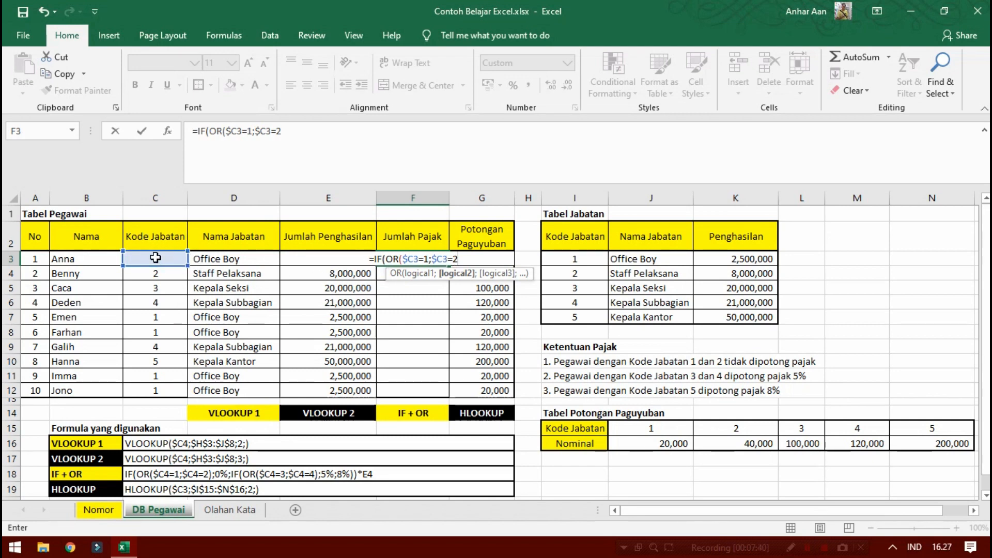
{"action": "type", "text": ";"}
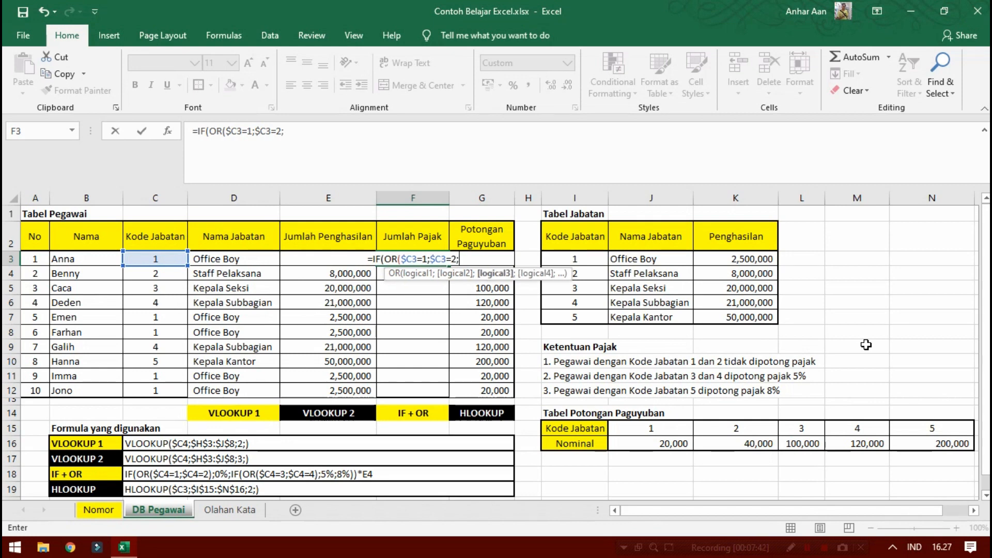
{"action": "key", "text": "BackSpace"}
{"action": "type", "text": ")"}
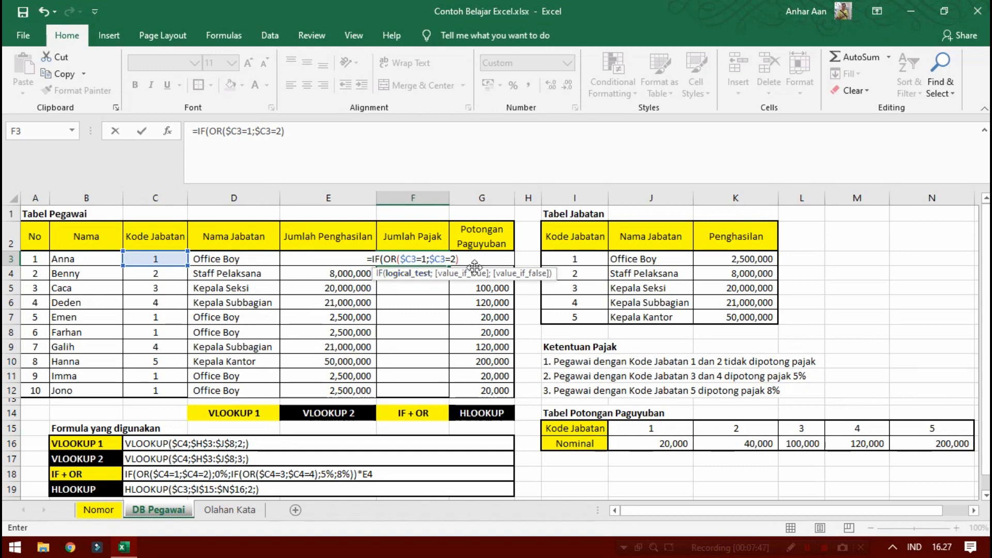
Enter 0% as the IF function's value if true in F3.
{"action": "type", "text": ";"}
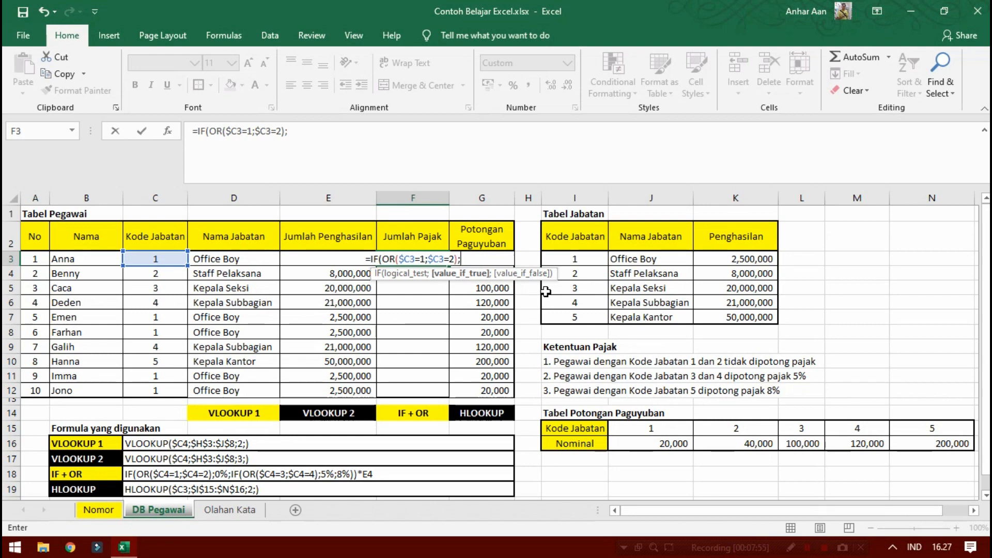
{"action": "type", "text": "0"}
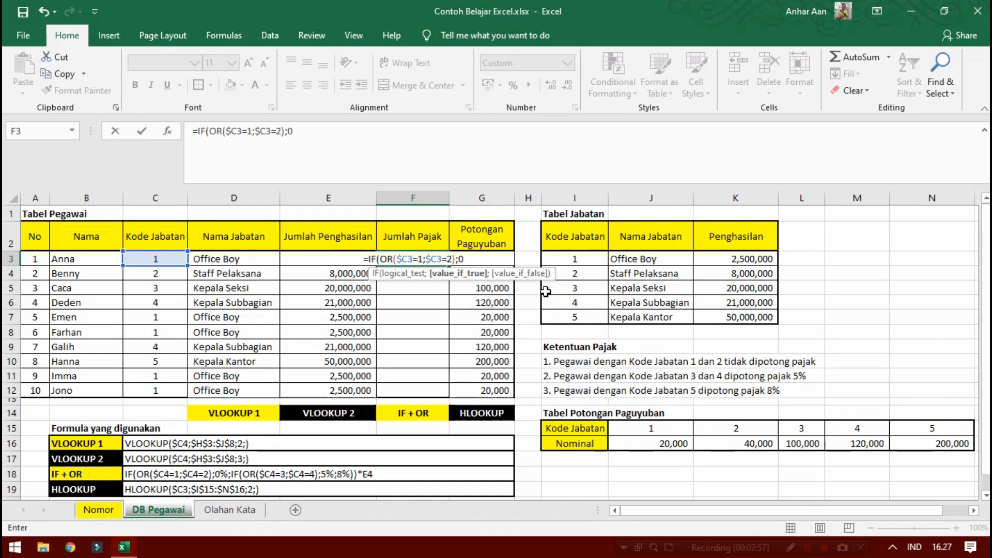
{"action": "type", "text": "%"}
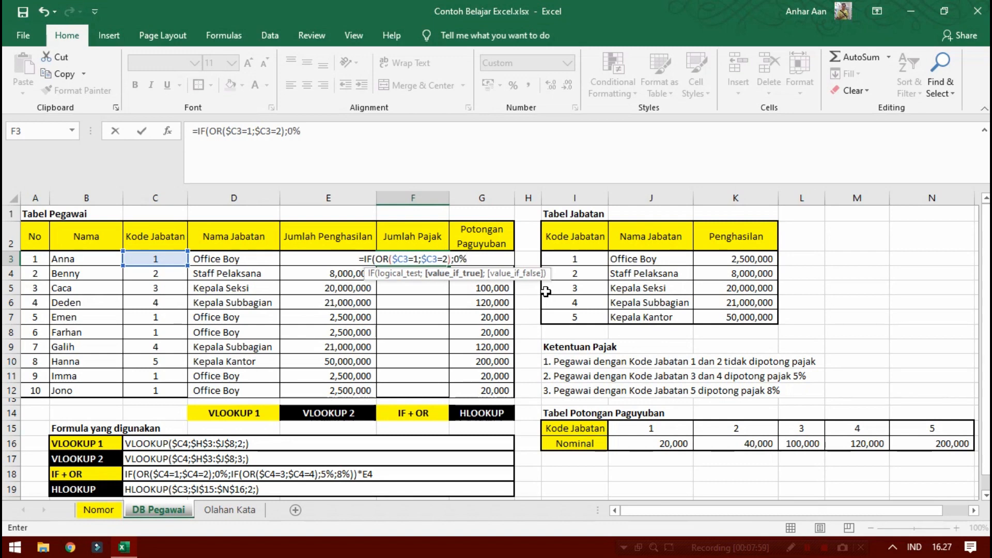
{"action": "type", "text": ";"}
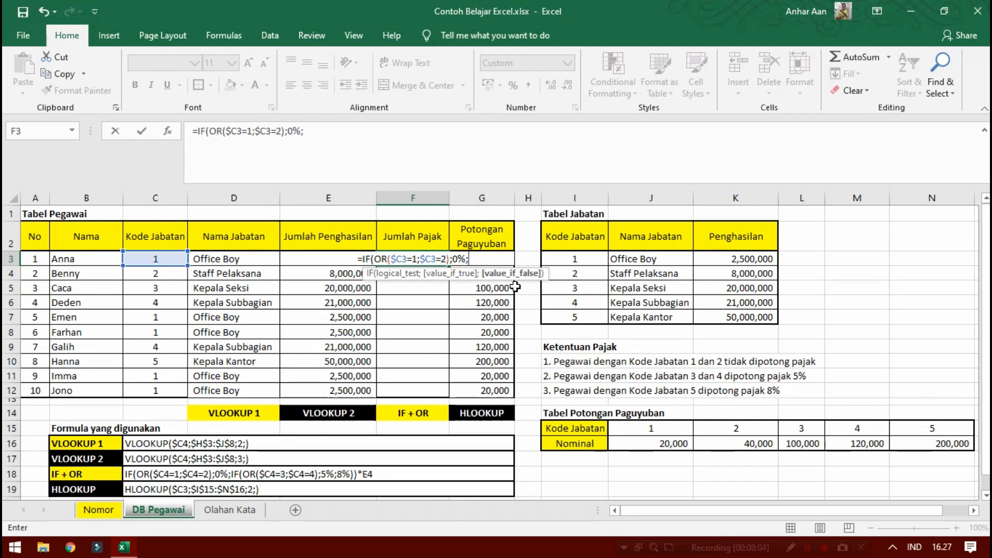
Nest a second IF with an OR function as its logical test in the value-if-false argument.
{"action": "type", "text": "if"}
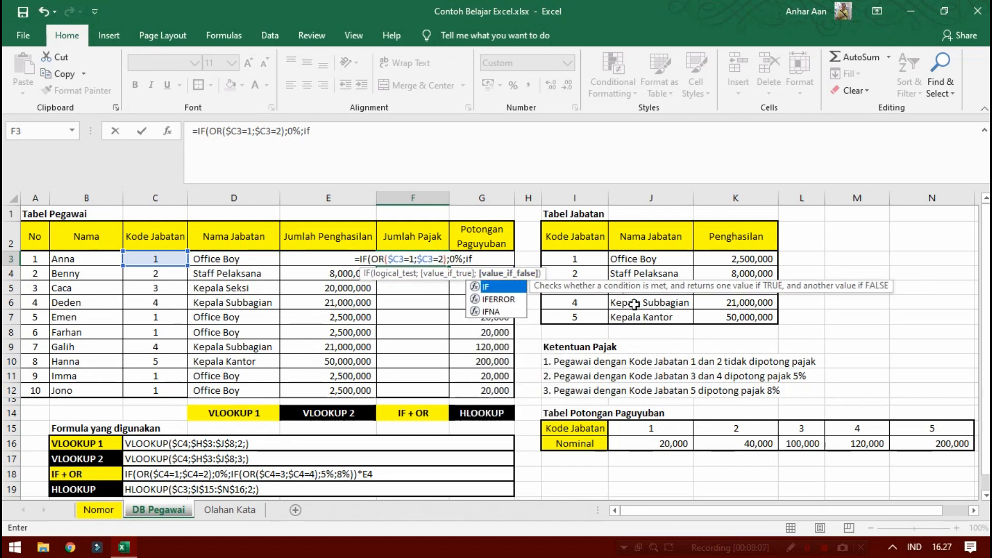
{"action": "key", "text": "Tab"}
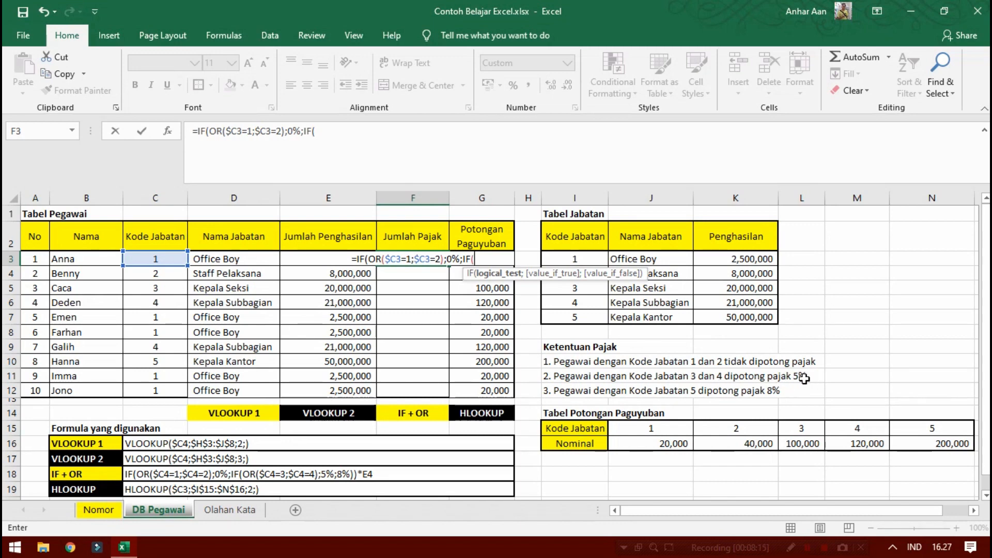
{"action": "type", "text": "OR("}
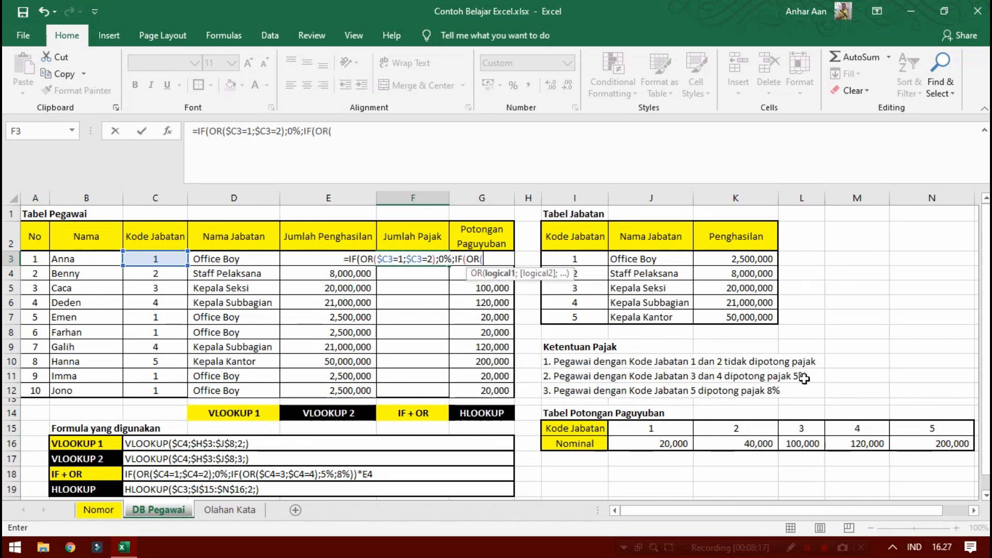
Enter $C3=3 as the first condition of the second OR function in F3.
{"action": "key", "text": "Left"}
{"action": "key", "text": "Left"}
{"action": "key", "text": "Left"}
{"action": "key", "text": "Left"}
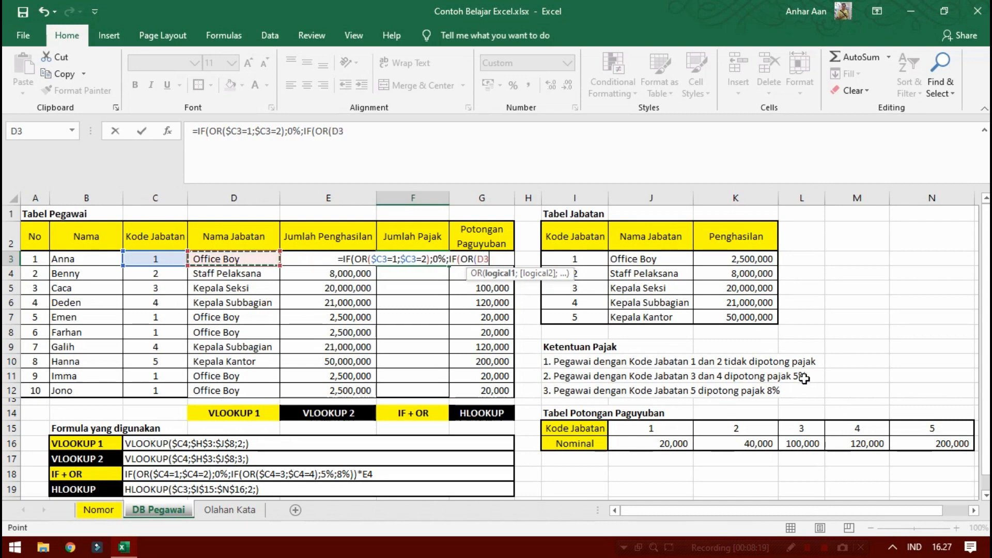
{"action": "key", "text": "Right"}
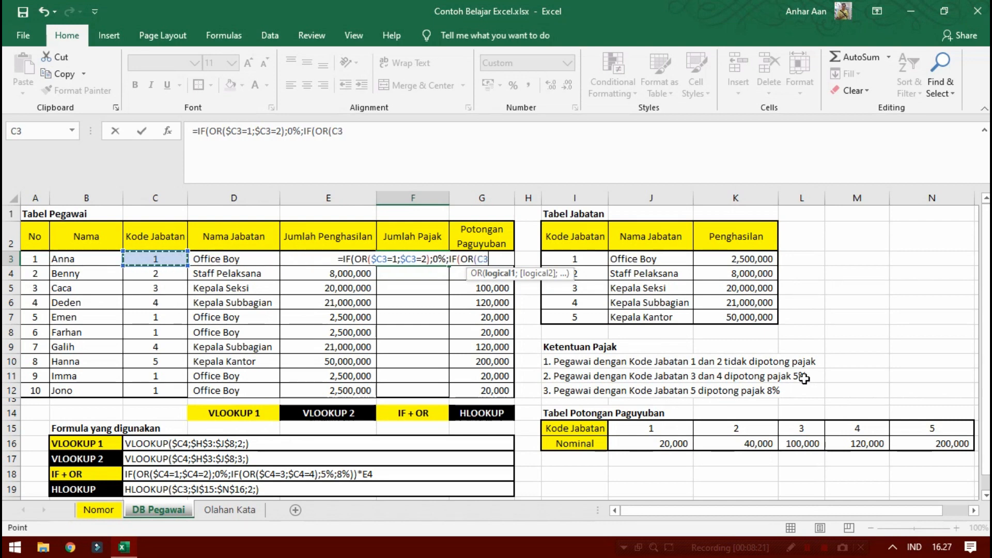
{"action": "key", "text": "F4"}
{"action": "key", "text": "F4"}
{"action": "key", "text": "F4"}
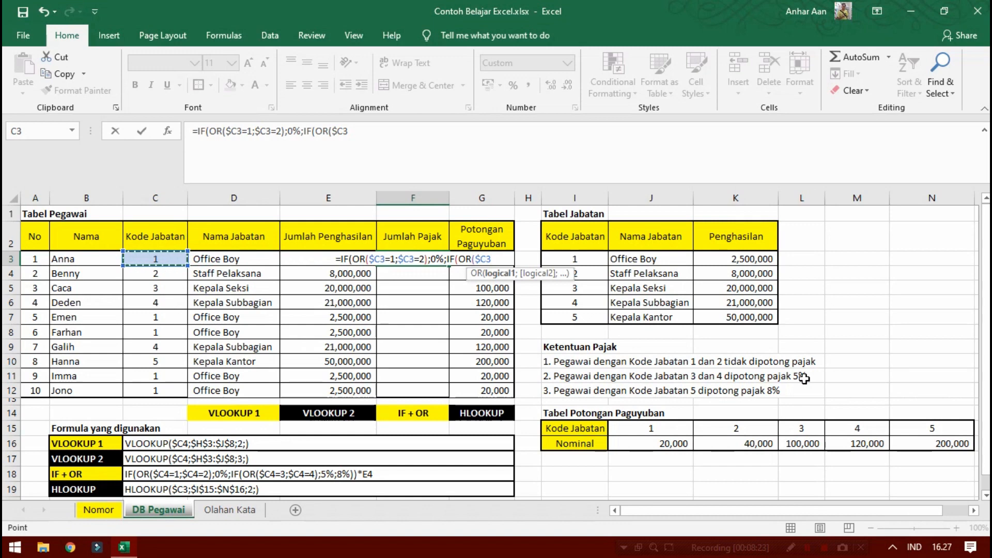
{"action": "type", "text": "="}
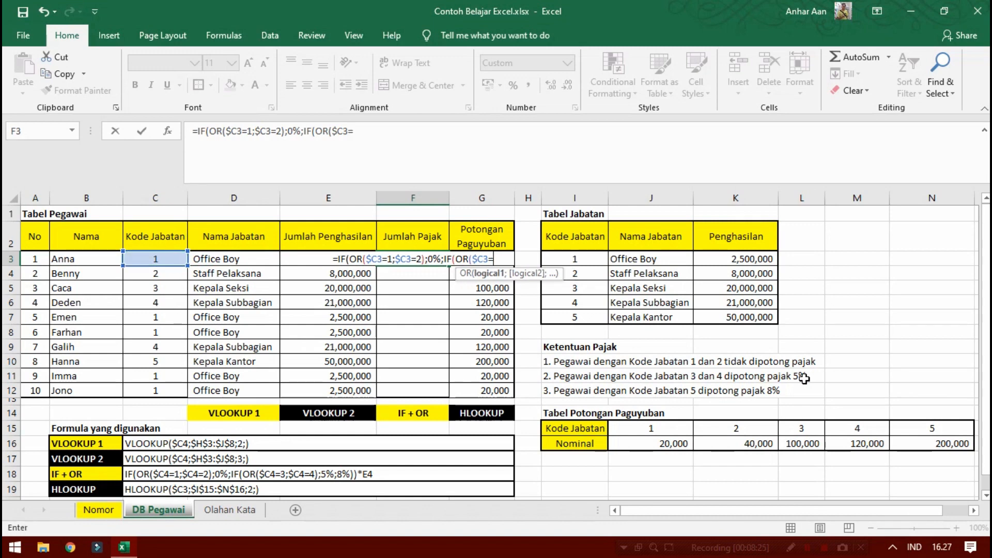
{"action": "type", "text": "3"}
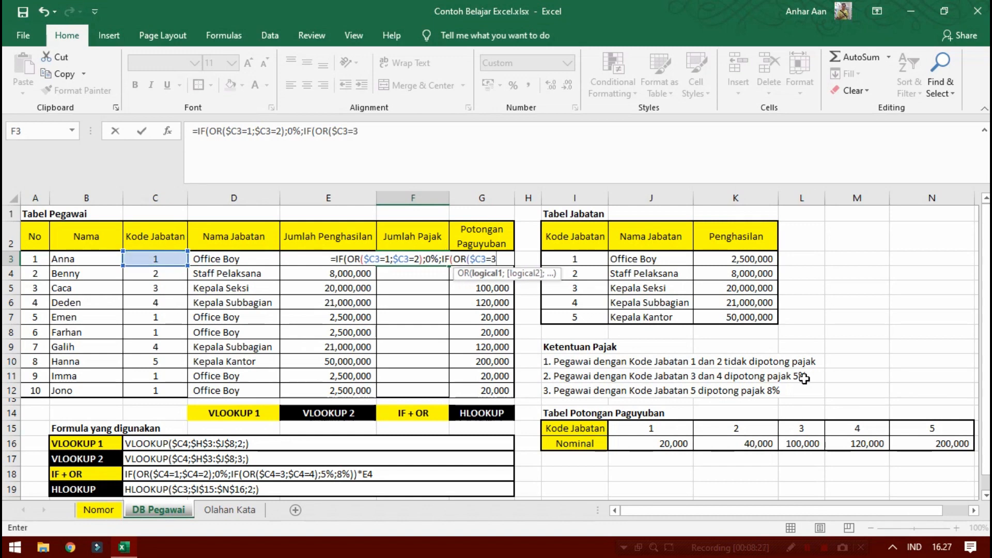
Add $C3=4 as the second condition of the nested OR function and close the OR.
{"action": "type", "text": ";"}
{"action": "key", "text": "Left"}
{"action": "key", "text": "Left"}
{"action": "key", "text": "Left"}
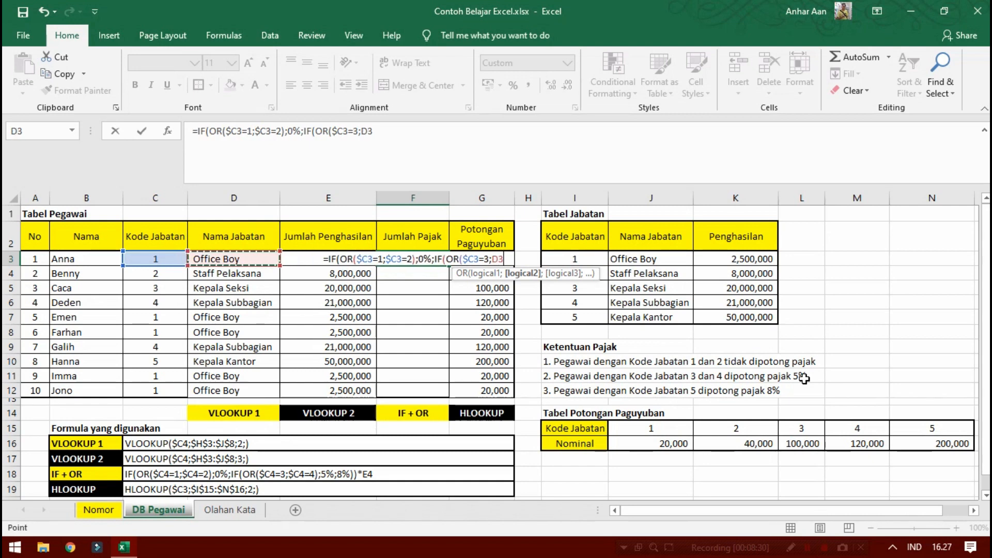
{"action": "key", "text": "F4"}
{"action": "key", "text": "F4"}
{"action": "key", "text": "F4"}
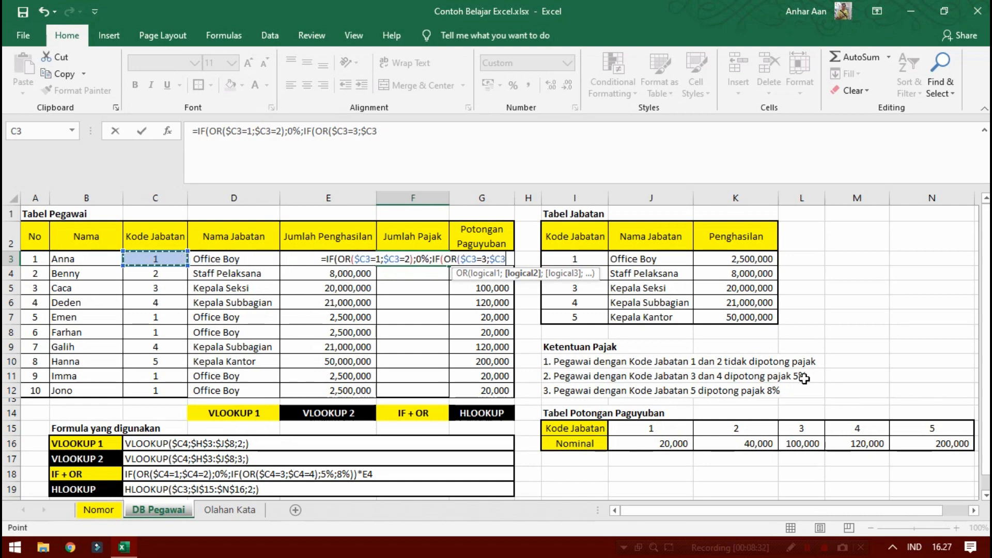
{"action": "type", "text": "=4"}
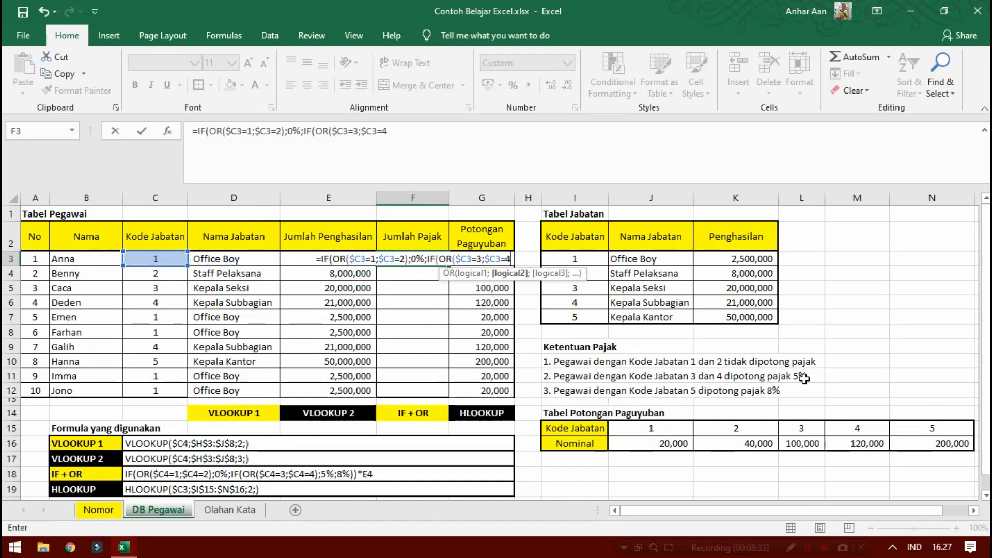
{"action": "type", "text": ")"}
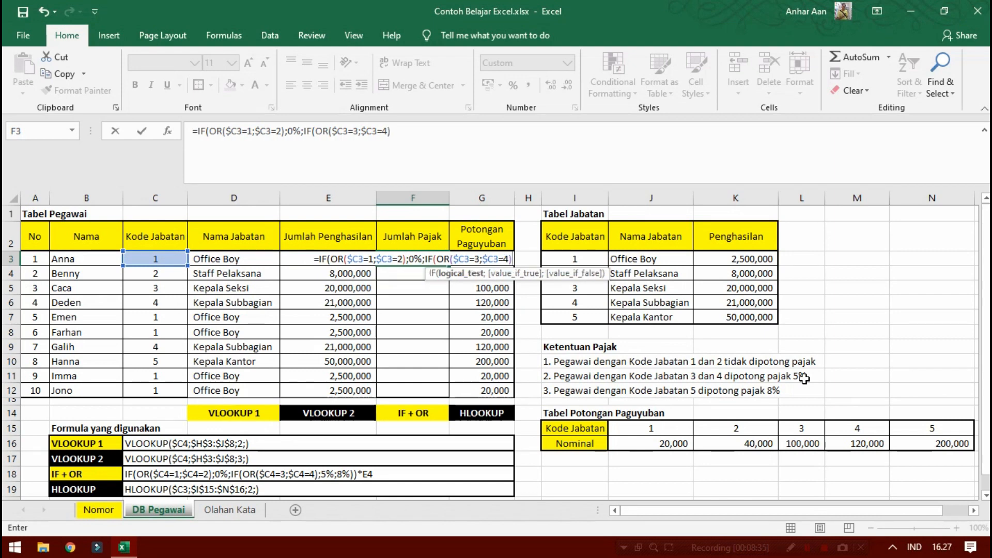
Enter 5% as the nested IF's value if true and 8% as its value if false, and commit the F3 formula.
{"action": "type", "text": ";"}
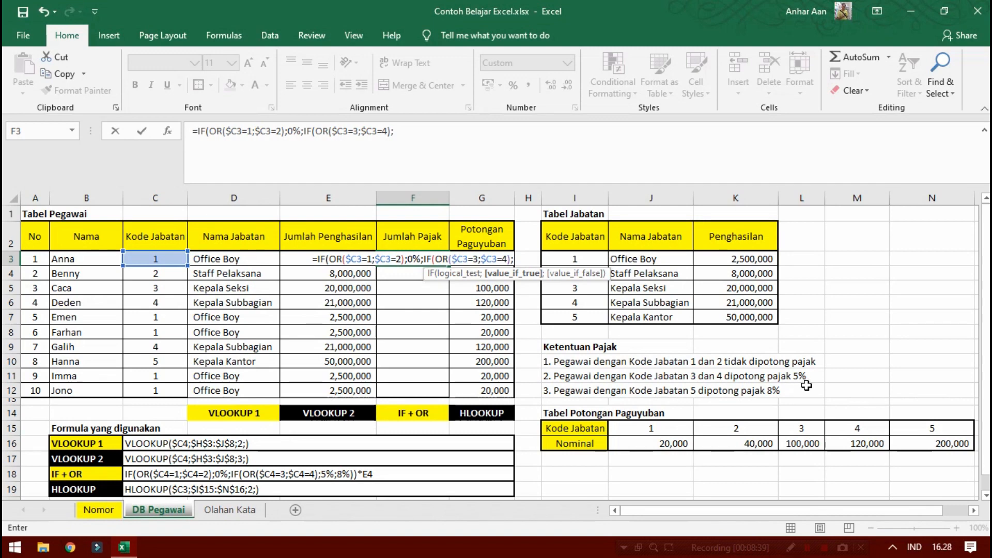
{"action": "type", "text": "5"}
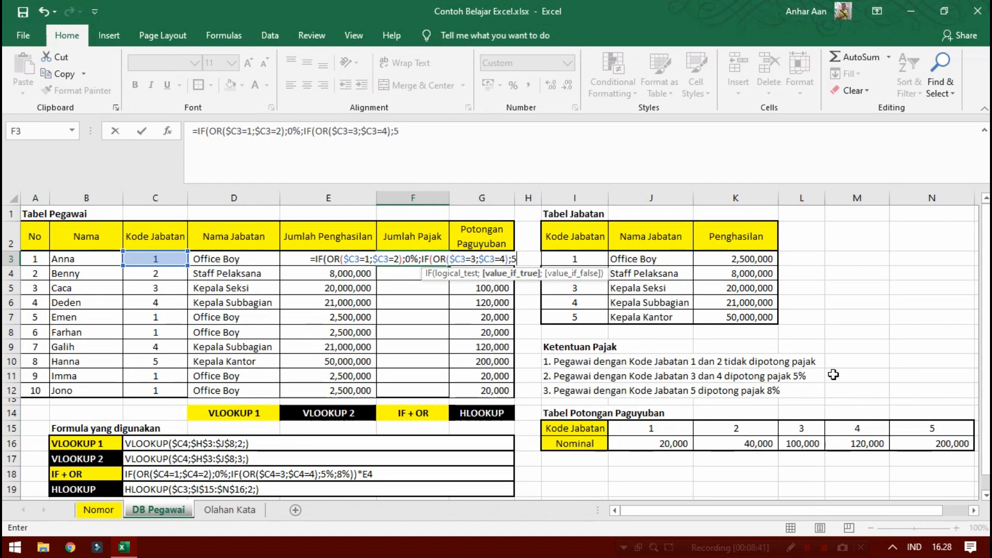
{"action": "type", "text": "%"}
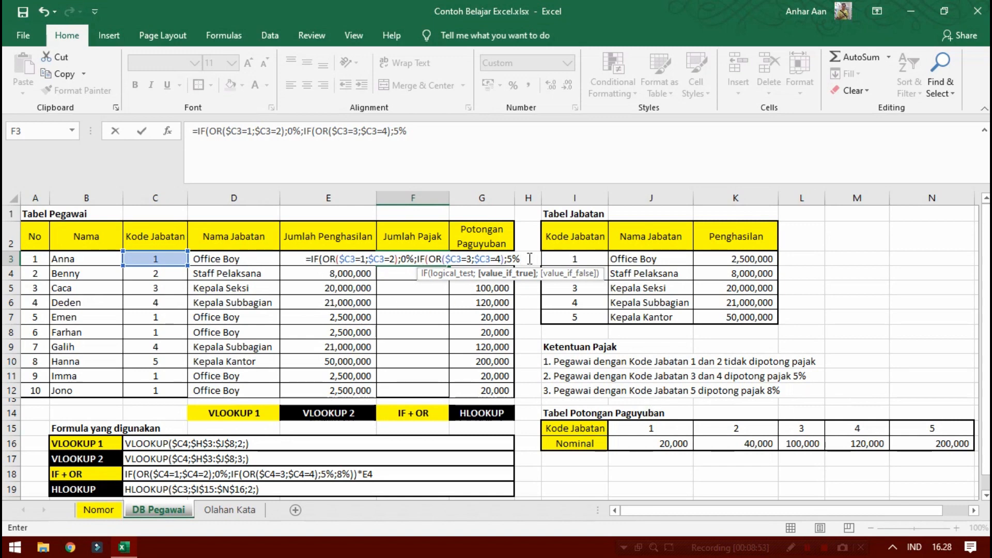
{"action": "type", "text": ";"}
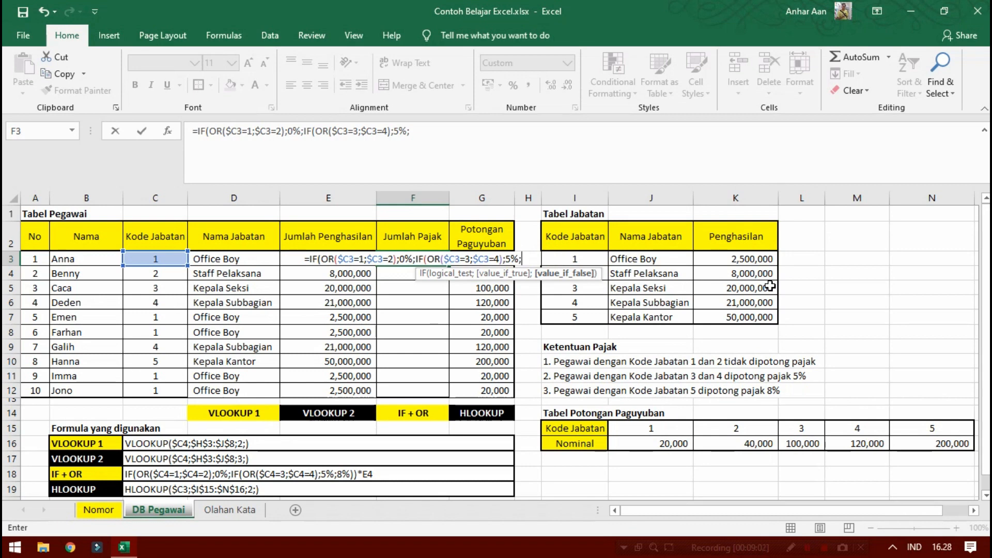
{"action": "type", "text": "8%"}
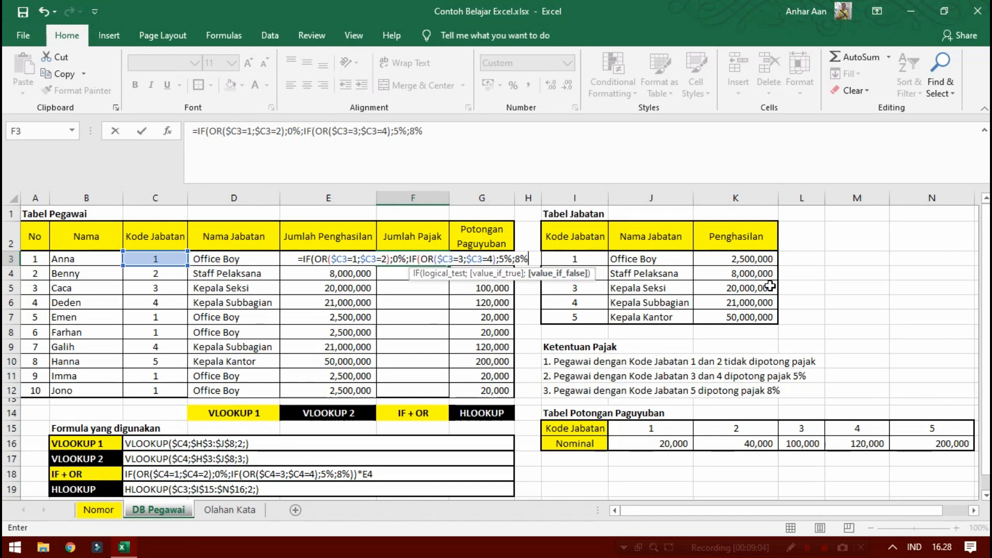
{"action": "key", "text": "Return"}
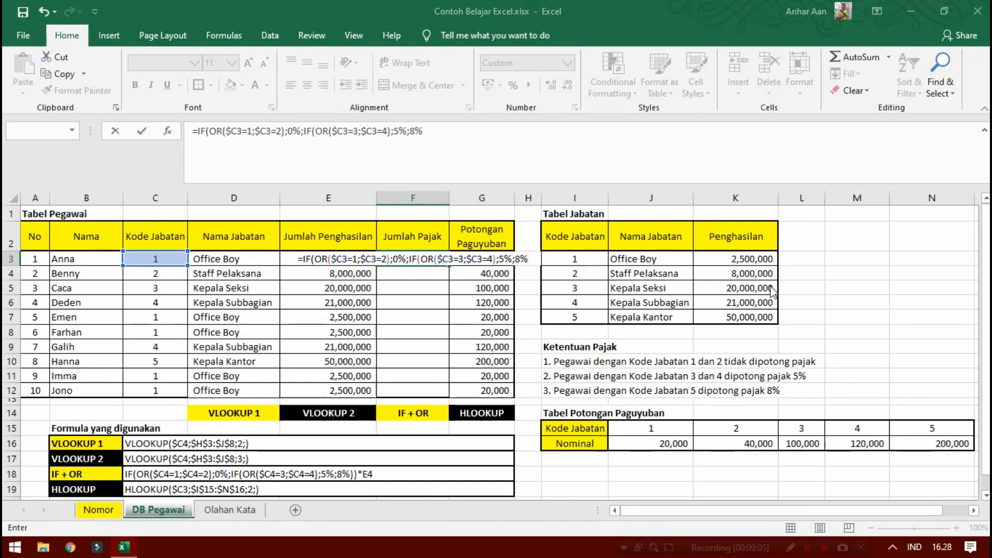
{"action": "key", "text": "Return"}
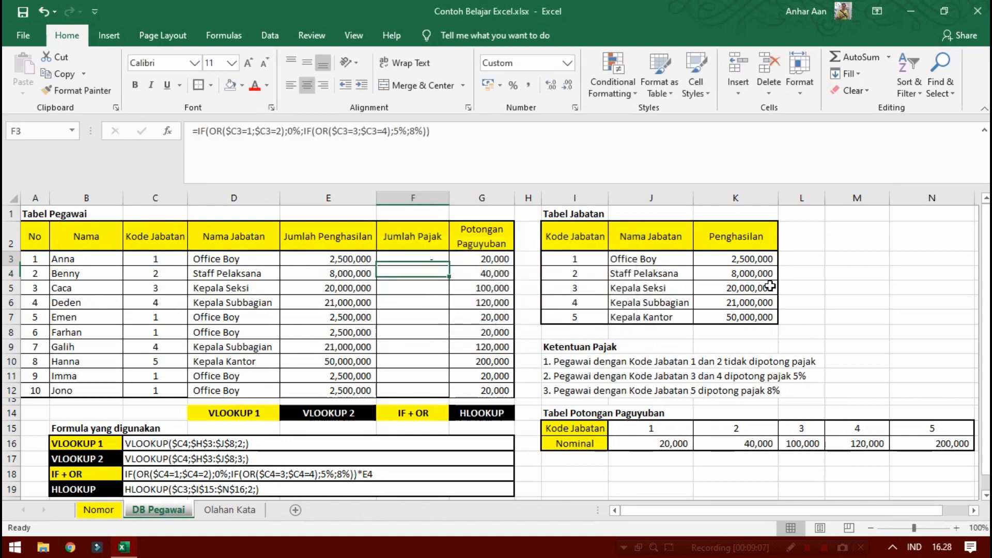
Check the job code in C3 against the first tax rule and copy the F3 formula down to F4.
{"action": "left_click", "coordinate": [143, 260]}
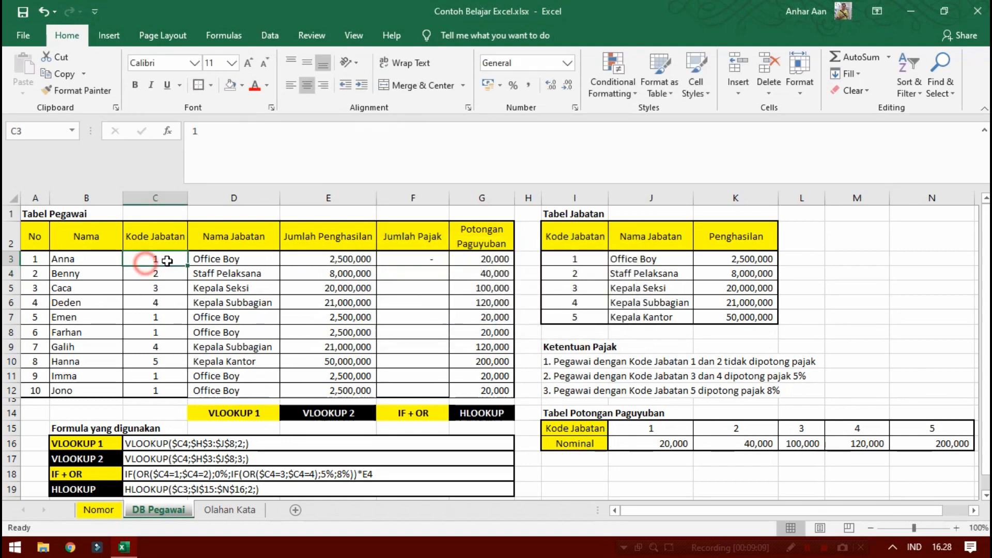
{"action": "left_click", "coordinate": [797, 363]}
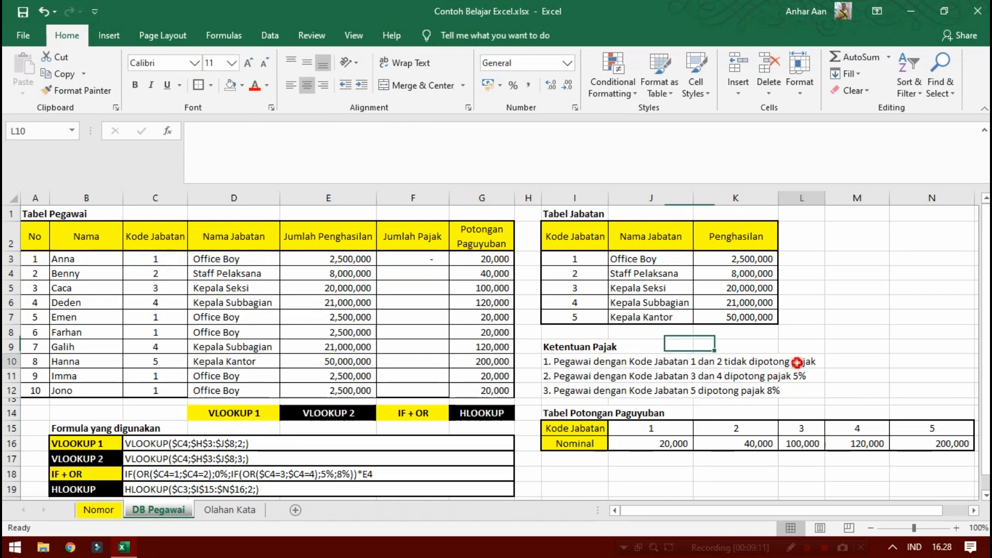
{"action": "left_click", "coordinate": [391, 264]}
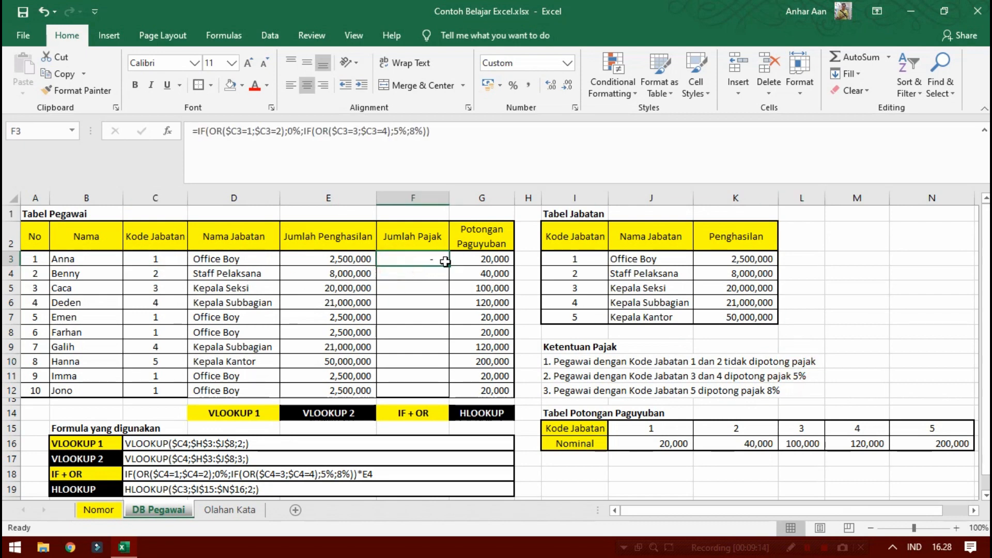
{"action": "left_click_drag", "start_coordinate": [450, 268], "coordinate": [447, 281]}
Copy the tax formula from F4 down to F5 for the employee with job code 3, and select F5.
{"action": "left_click", "coordinate": [162, 288]}
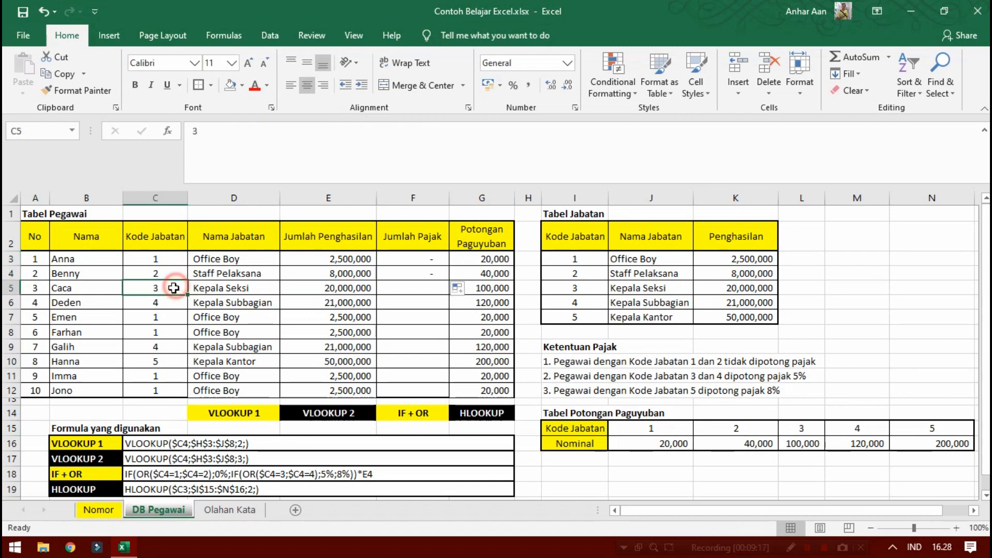
{"action": "left_click", "coordinate": [439, 272]}
{"action": "left_click_drag", "start_coordinate": [451, 278], "coordinate": [448, 292]}
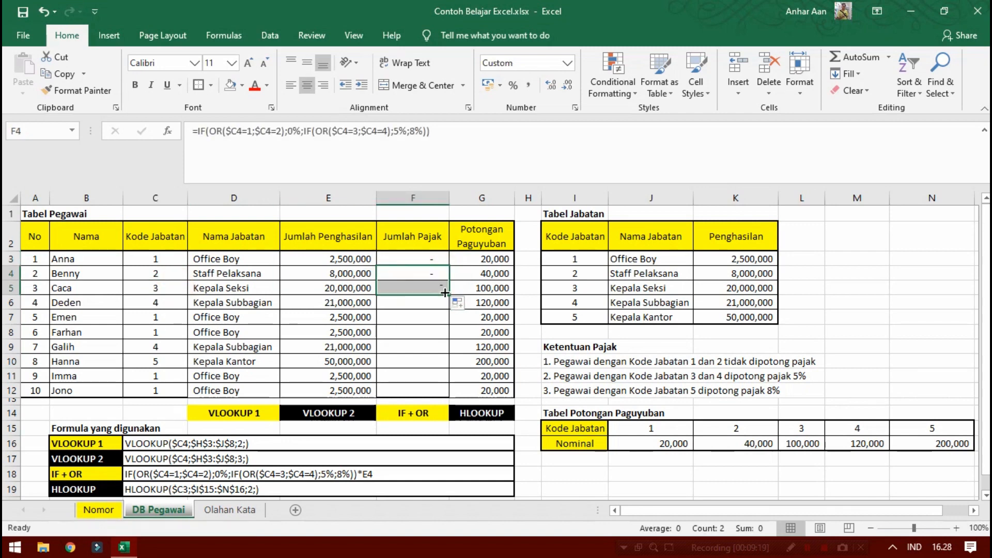
{"action": "left_click", "coordinate": [440, 287]}
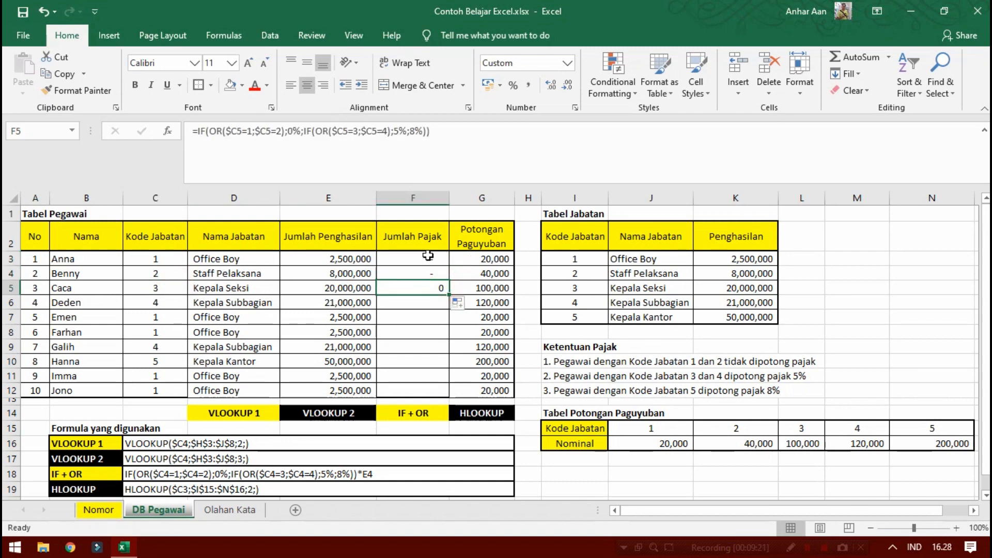
{"action": "left_click_drag", "start_coordinate": [429, 258], "coordinate": [444, 385]}
{"action": "left_click", "coordinate": [458, 316]}
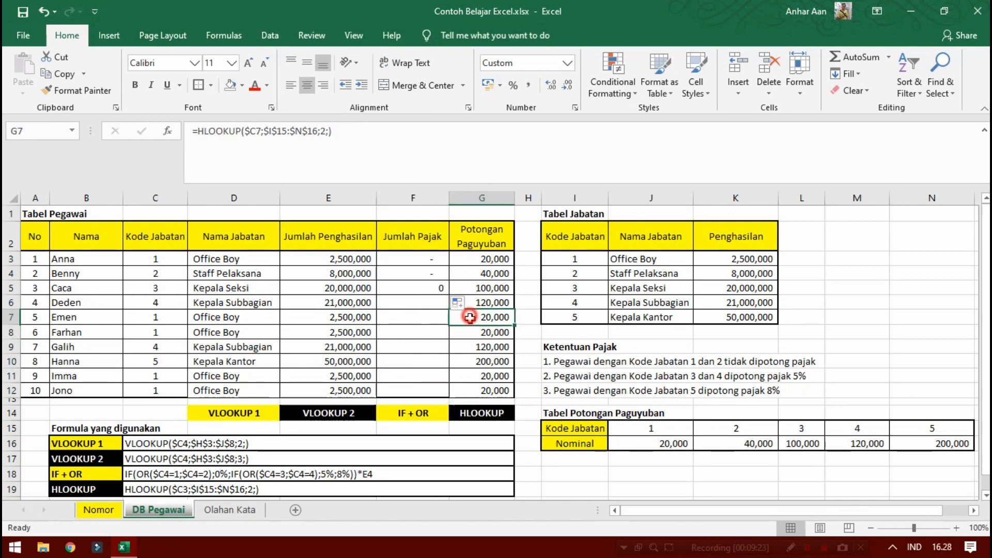
{"action": "left_click", "coordinate": [427, 271]}
{"action": "left_click", "coordinate": [440, 285]}
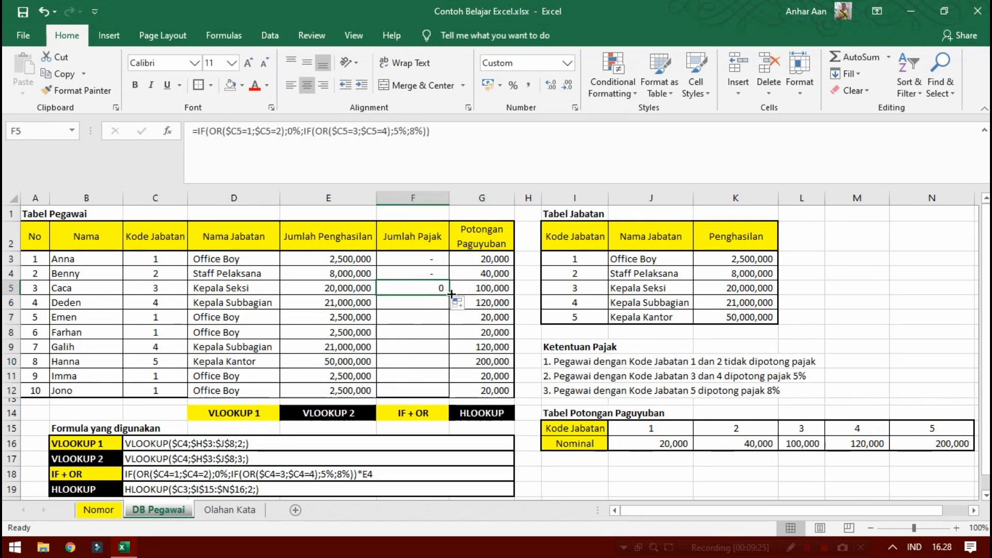
{"action": "left_click", "coordinate": [430, 259]}
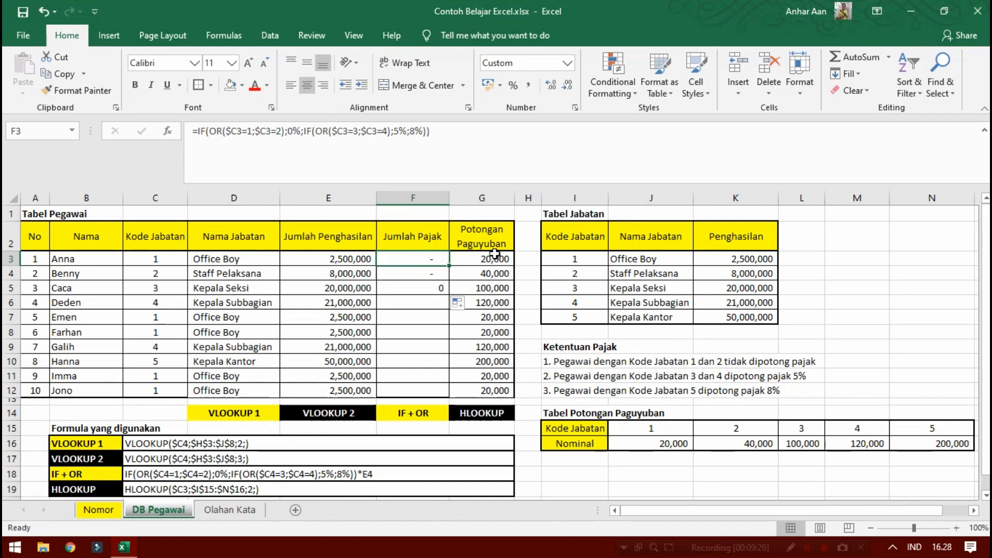
{"action": "left_click", "coordinate": [472, 130]}
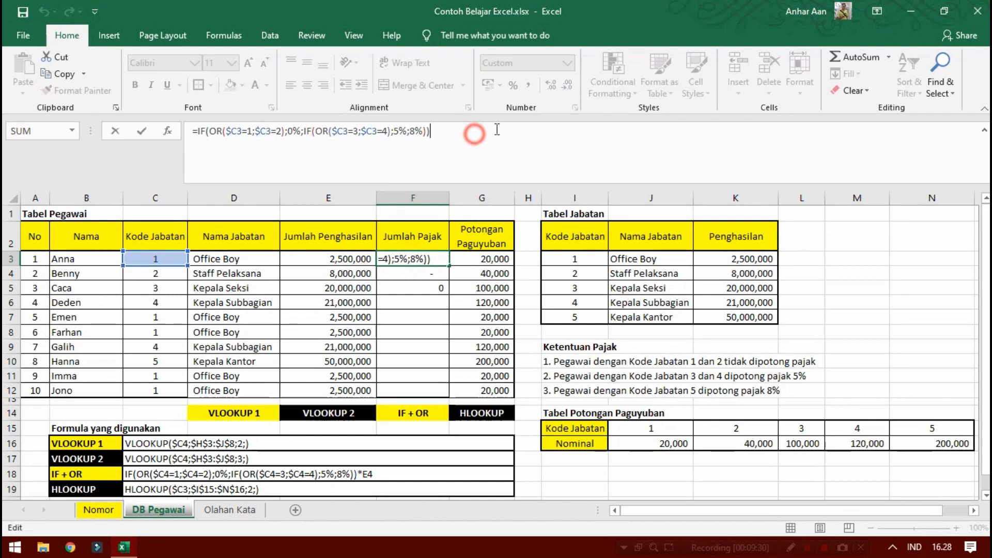
{"action": "key", "text": "Escape"}
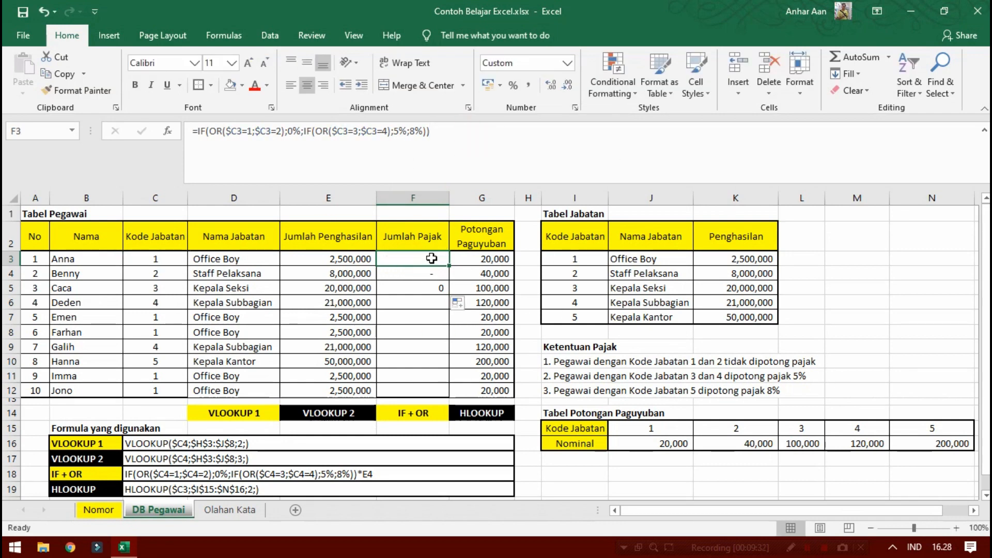
Extend the tax formula in F3 by multiplying the nested IF result by the income in E3, and commit it.
{"action": "left_click", "coordinate": [432, 260]}
{"action": "left_click", "coordinate": [464, 135]}
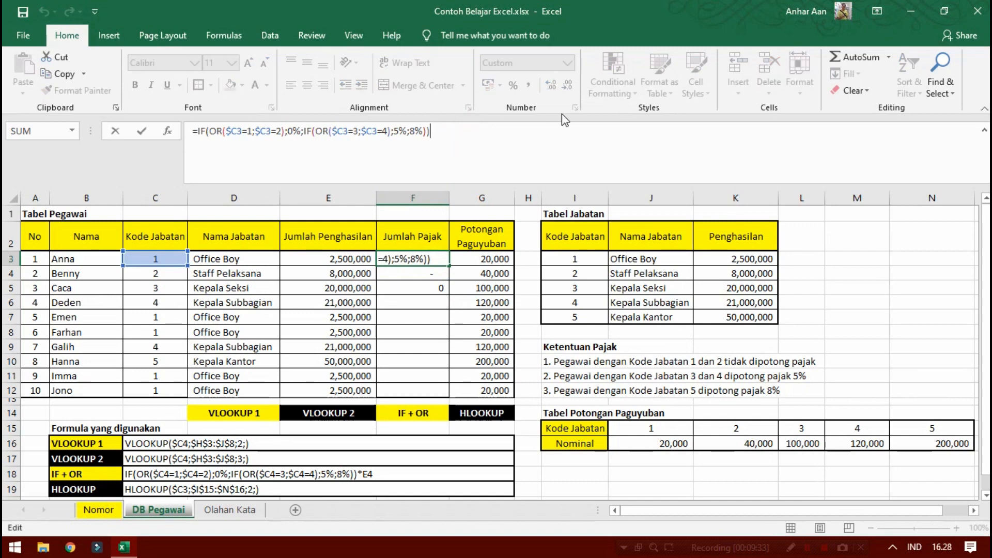
{"action": "type", "text": "*"}
{"action": "key", "text": "F2"}
{"action": "key", "text": "Left"}
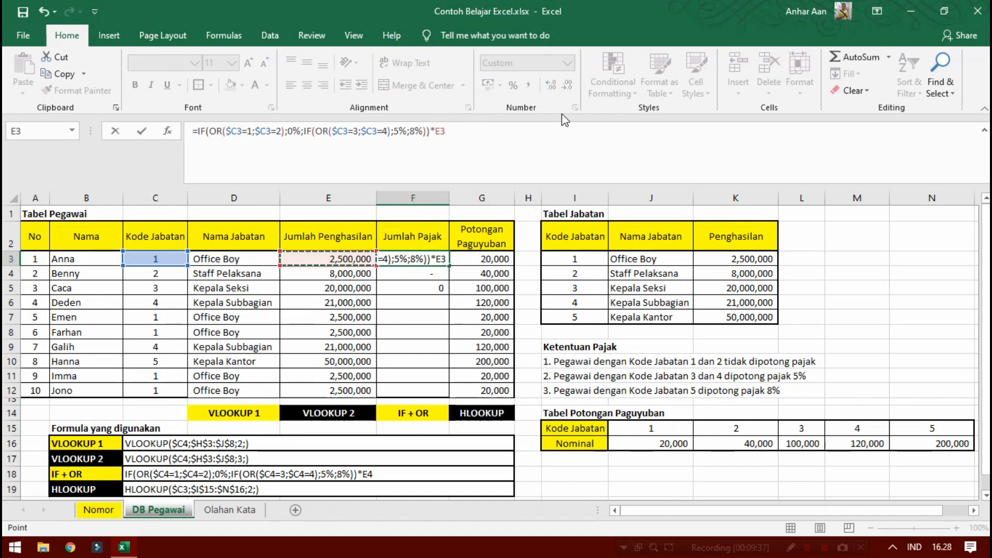
{"action": "key", "text": "Return"}
Copy the completed tax formula from F3 down the Jumlah Pajak column through F12.
{"action": "key", "text": "Up"}
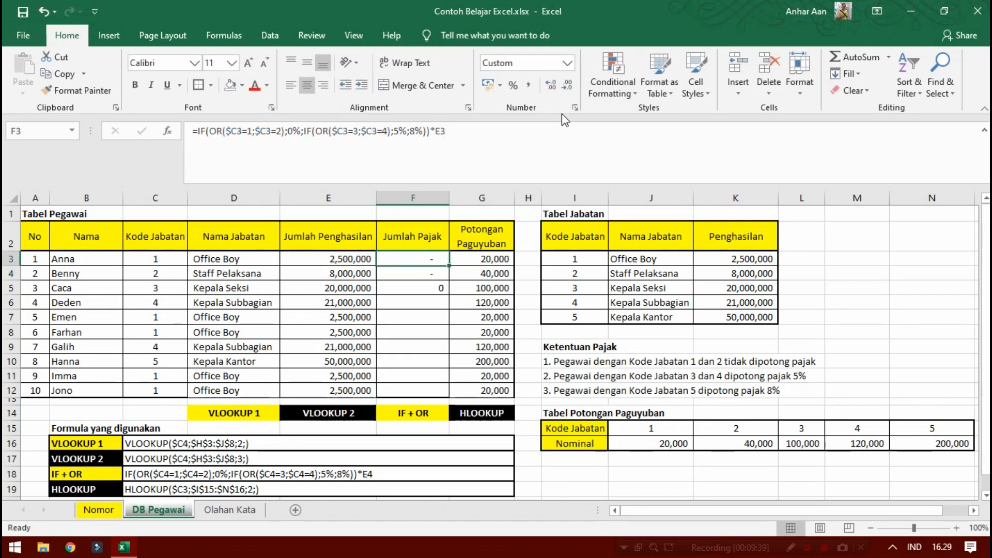
{"action": "key", "text": "ctrl+c"}
{"action": "key", "text": "shift+Down"}
{"action": "key", "text": "shift+Down"}
{"action": "key", "text": "ctrl+v"}
{"action": "key", "text": "shift+Down"}
{"action": "key", "text": "shift+Down"}
{"action": "key", "text": "shift+Down"}
{"action": "key", "text": "shift+Down"}
{"action": "key", "text": "shift+Down"}
{"action": "key", "text": "shift+Down"}
{"action": "key", "text": "shift+Down"}
{"action": "key", "text": "shift+Down"}
{"action": "key", "text": "shift+Down"}
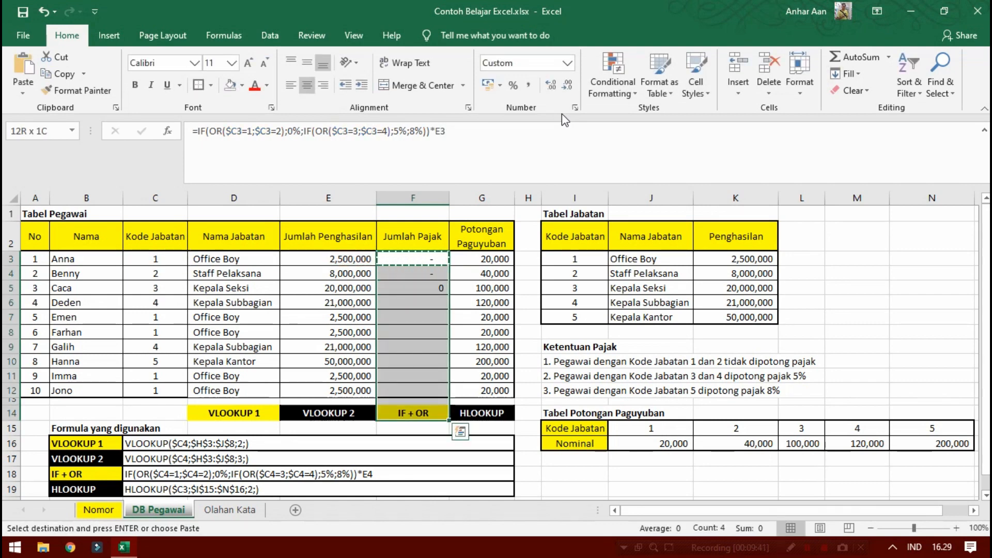
{"action": "key", "text": "shift+Up"}
{"action": "key", "text": "shift+Up"}
{"action": "key", "text": "ctrl+v"}
{"action": "key", "text": "Down"}
{"action": "key", "text": "Escape"}
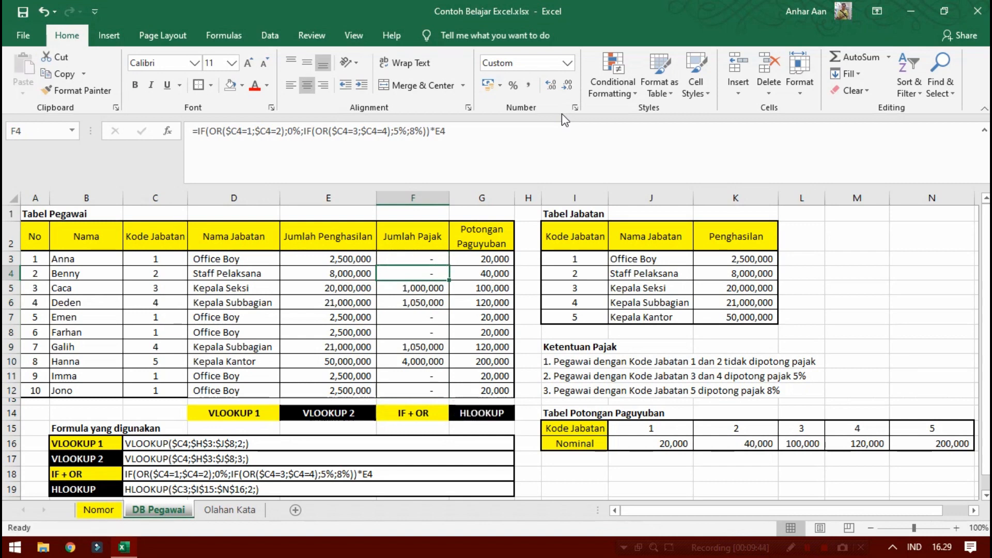
Check the tax amounts in F5 and F6 against their incomes and the 5% rule for job codes 3 and 4.
{"action": "key", "text": "Down"}
{"action": "key", "text": "Down"}
{"action": "key", "text": "Up"}
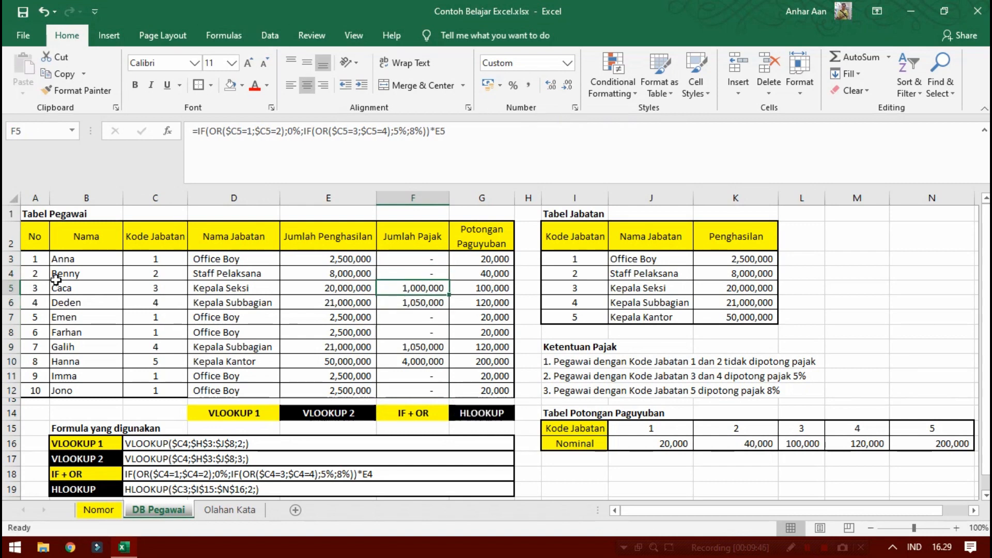
{"action": "left_click", "coordinate": [203, 289]}
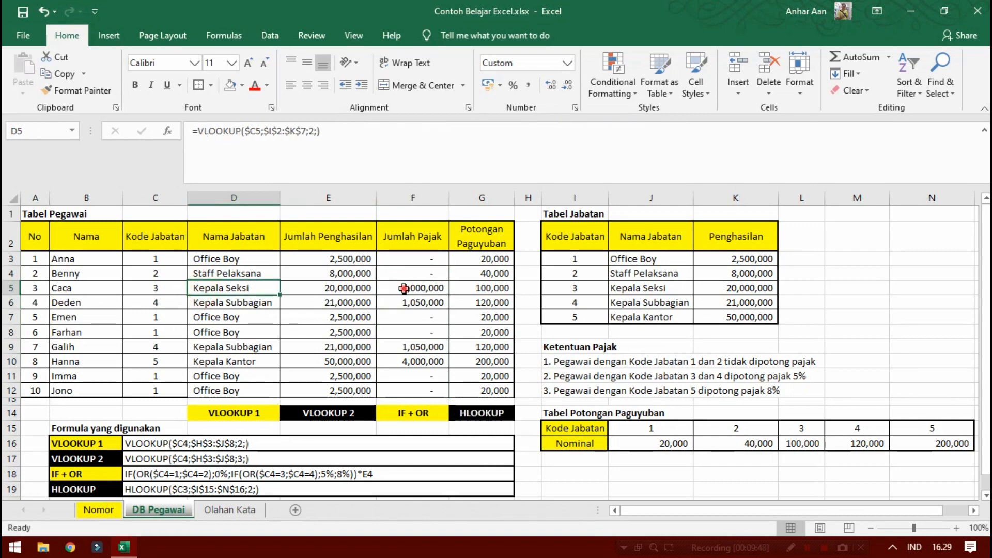
{"action": "left_click", "coordinate": [405, 288]}
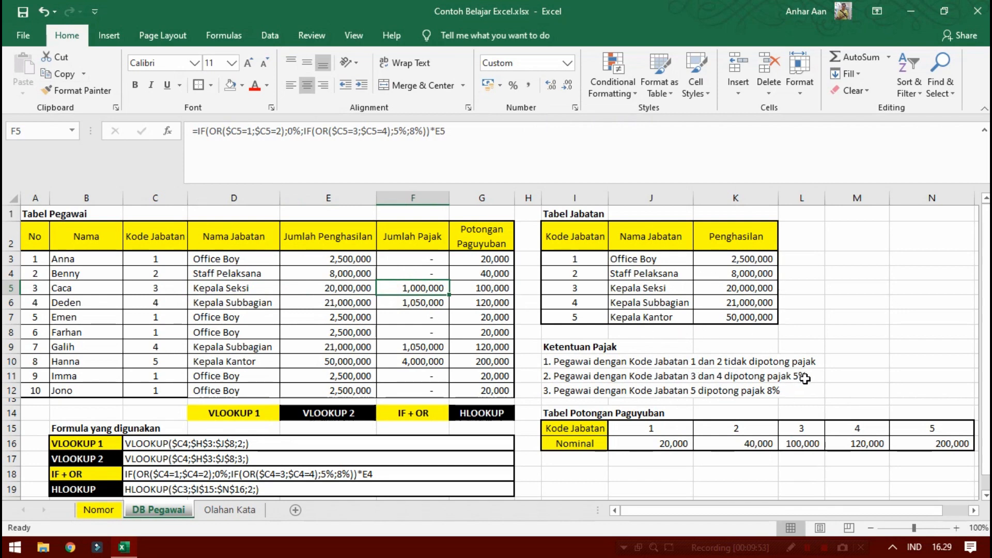
{"action": "left_click", "coordinate": [344, 288]}
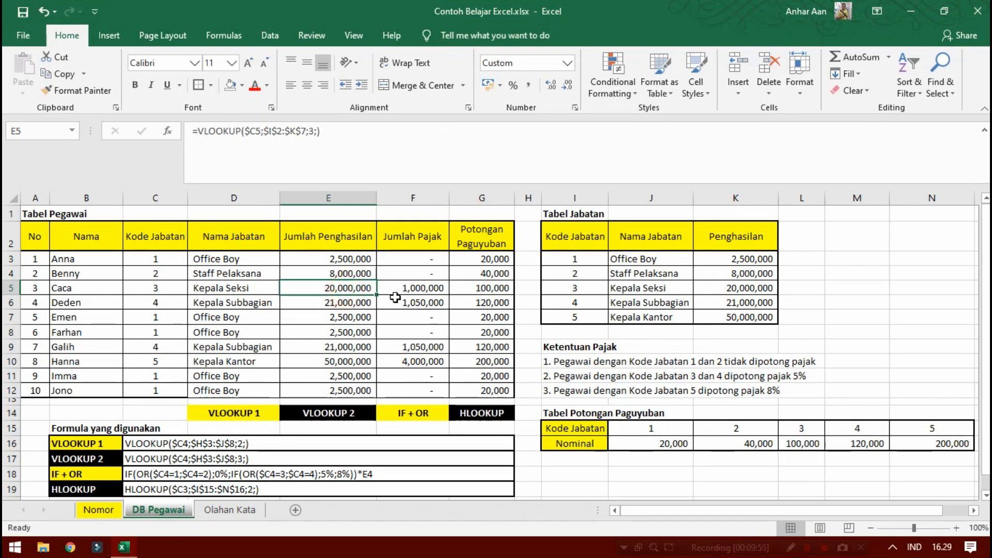
{"action": "left_click", "coordinate": [427, 289]}
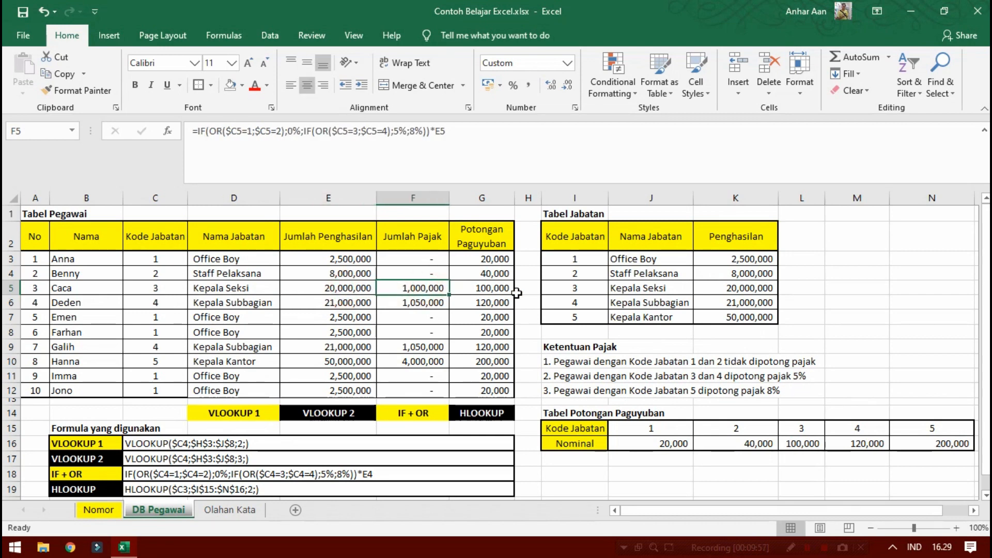
{"action": "left_click", "coordinate": [427, 304]}
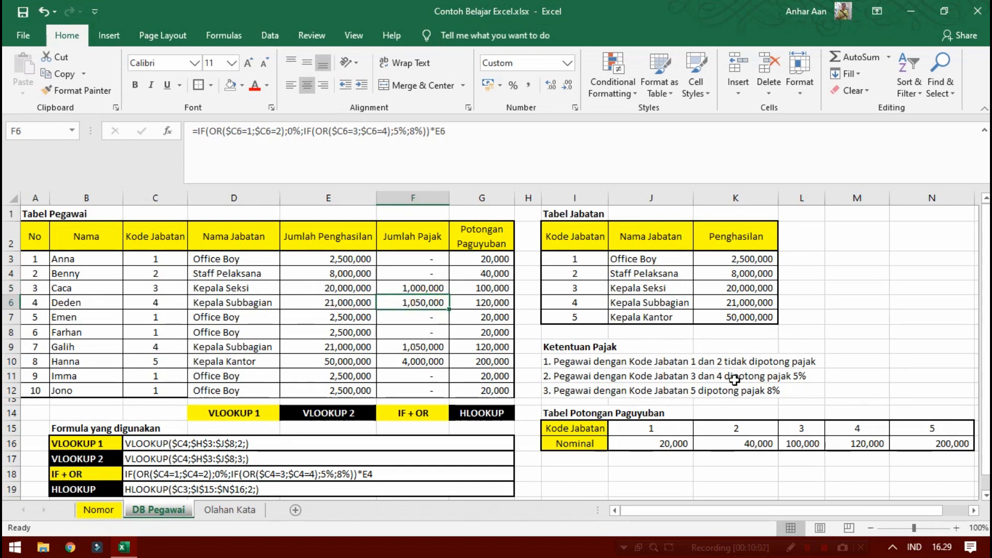
{"action": "left_click", "coordinate": [341, 305]}
{"action": "left_click", "coordinate": [422, 303]}
Check the row 10 employee's job code, title, income and tax against the 8% rule for job code 5.
{"action": "left_click", "coordinate": [359, 365]}
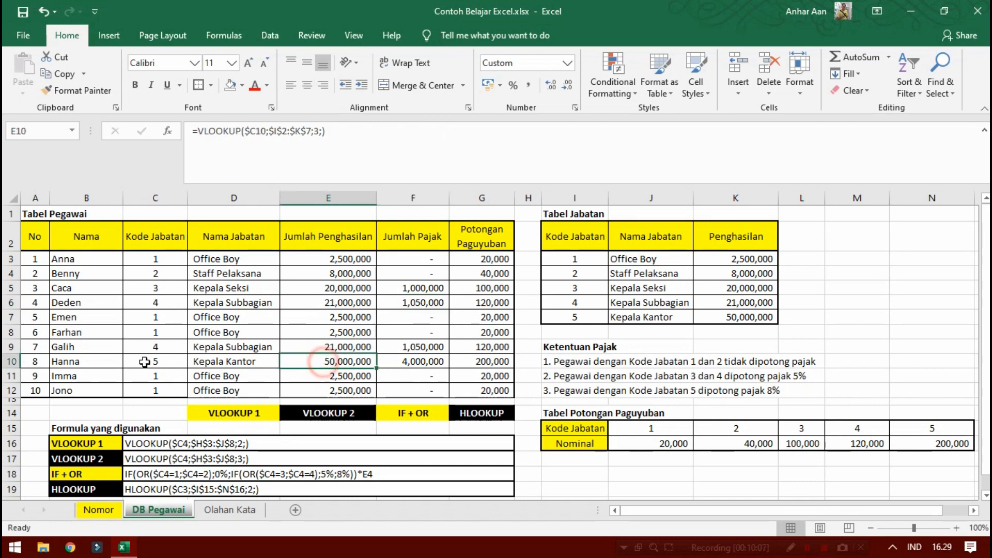
{"action": "left_click", "coordinate": [243, 361]}
{"action": "left_click", "coordinate": [157, 363]}
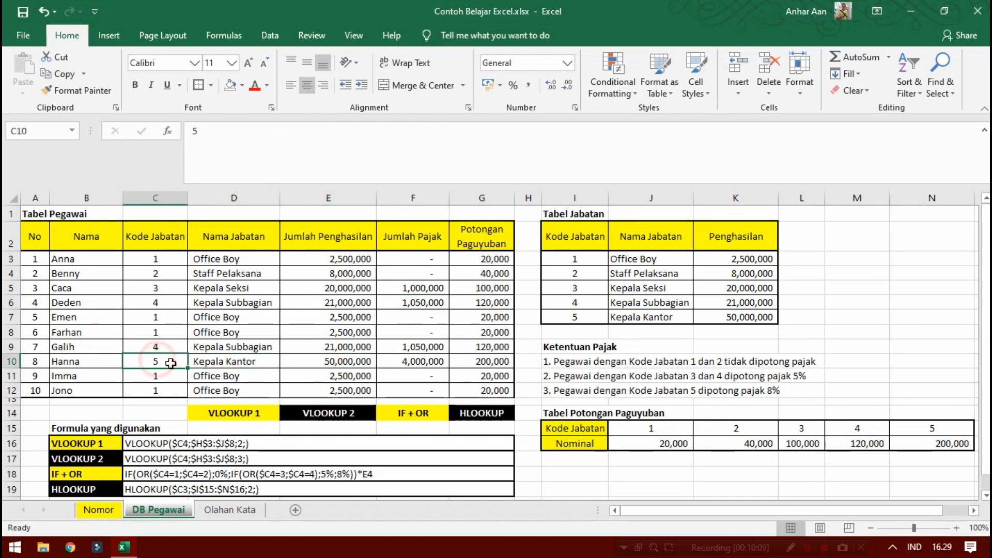
{"action": "left_click", "coordinate": [265, 360]}
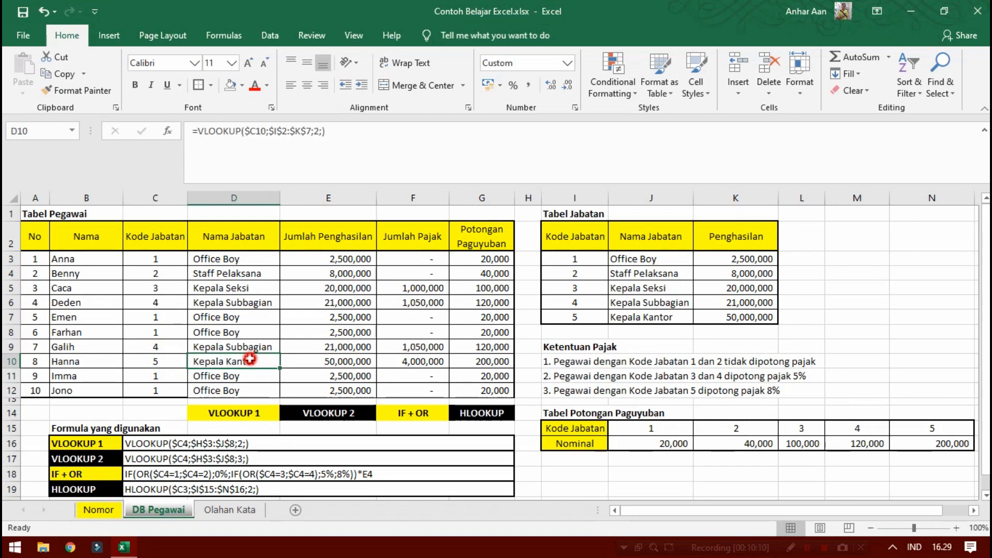
{"action": "left_click", "coordinate": [338, 361]}
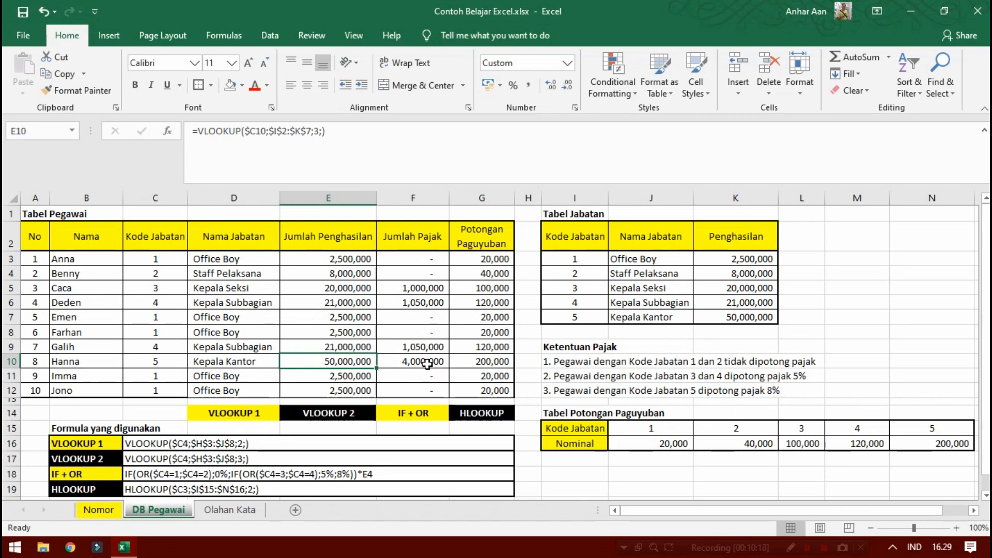
{"action": "left_click", "coordinate": [430, 366]}
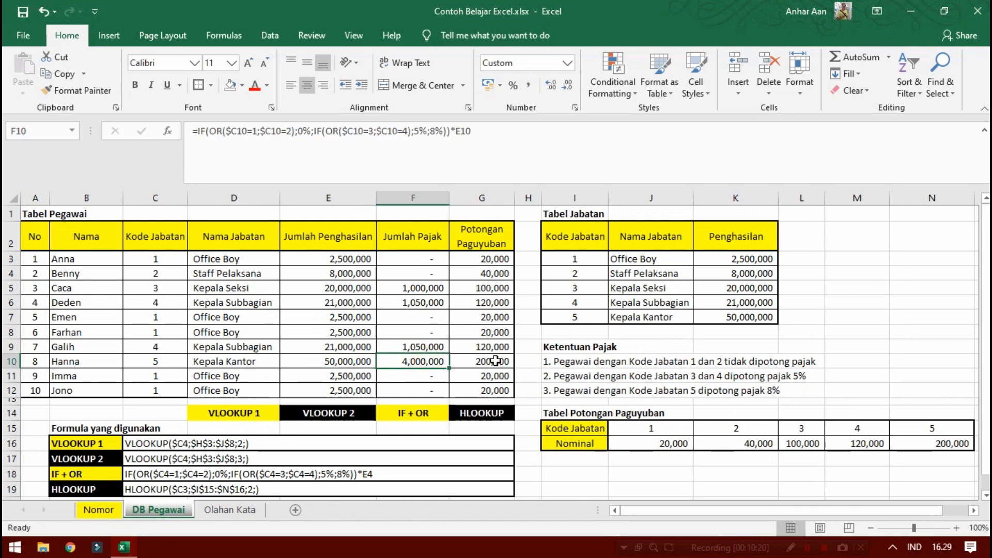
{"action": "left_click", "coordinate": [875, 315]}
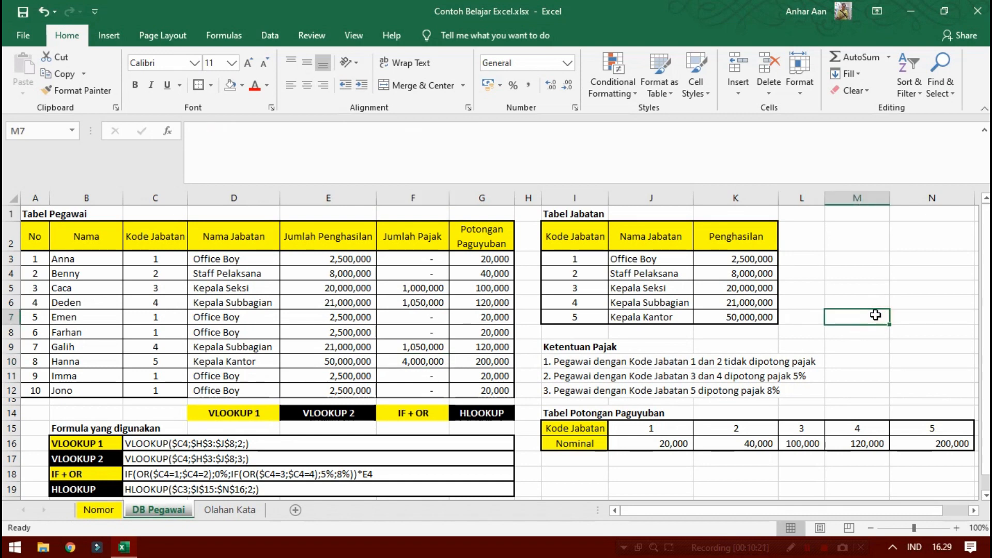